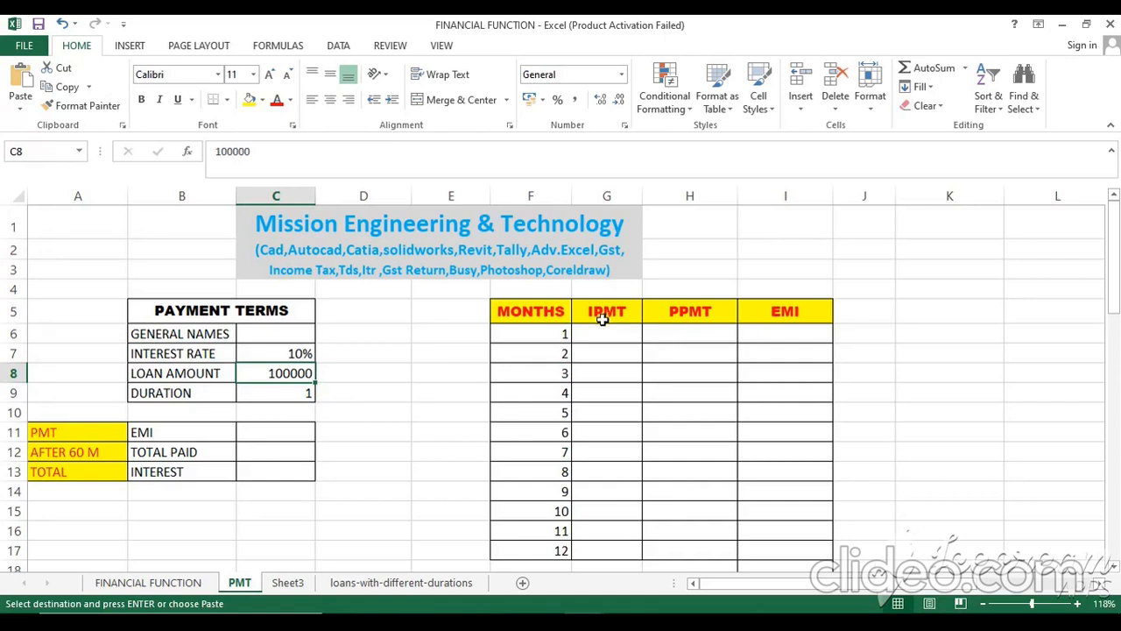
Step: Examine the IPMT column of the monthly schedule and the interest rate, loan amount and duration in the payment terms table
click(605, 318)
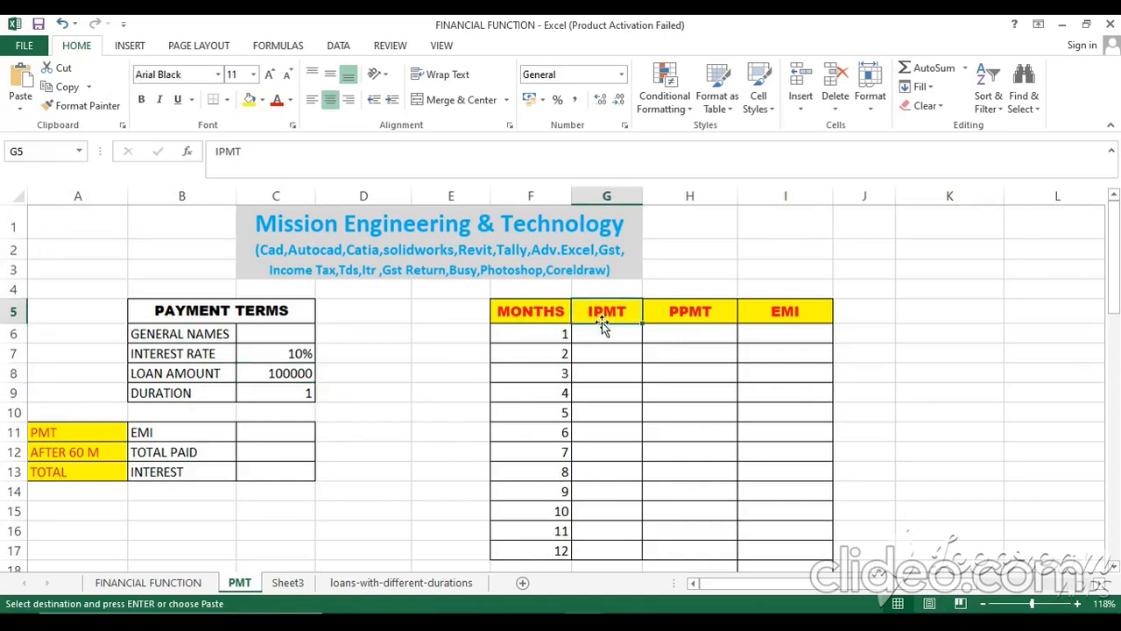
click(617, 337)
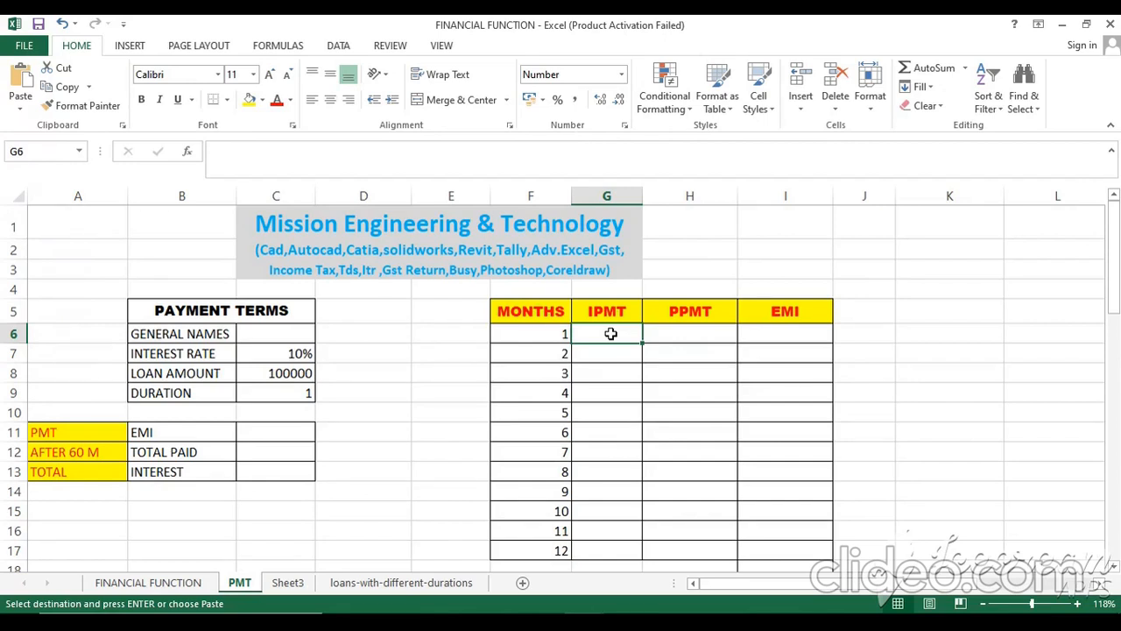
click(469, 333)
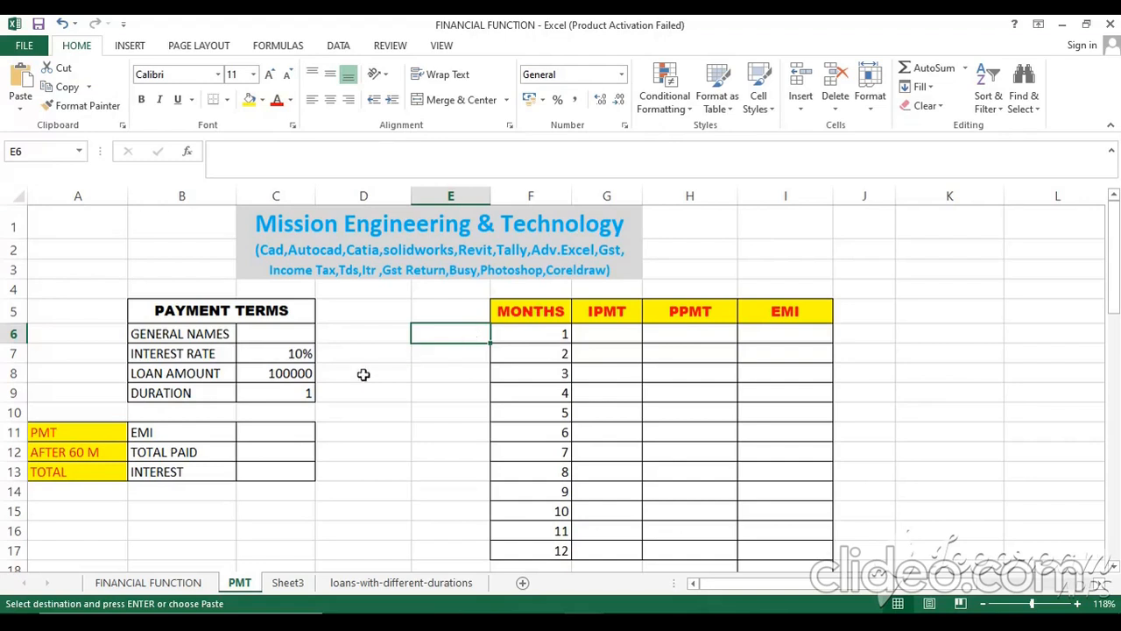
click(331, 390)
click(287, 393)
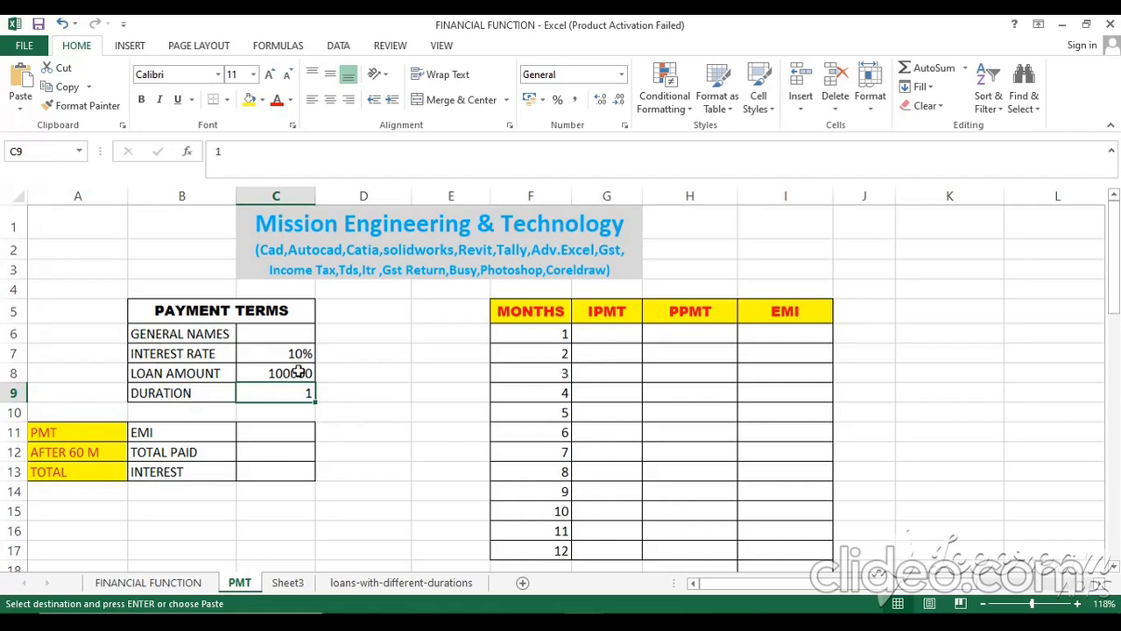
click(296, 373)
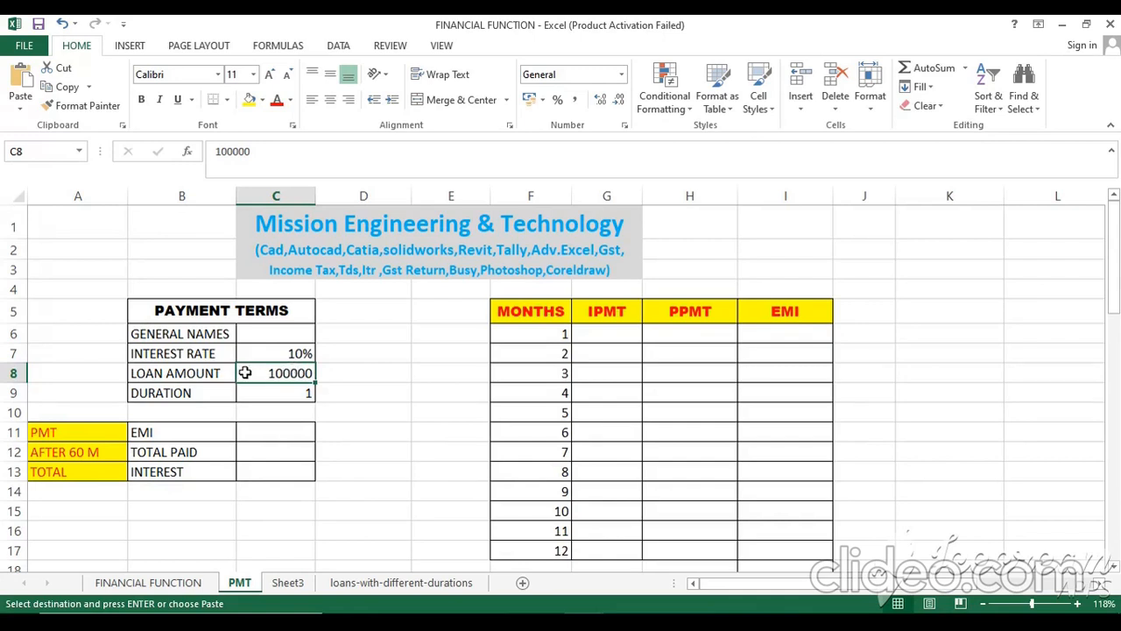
click(296, 353)
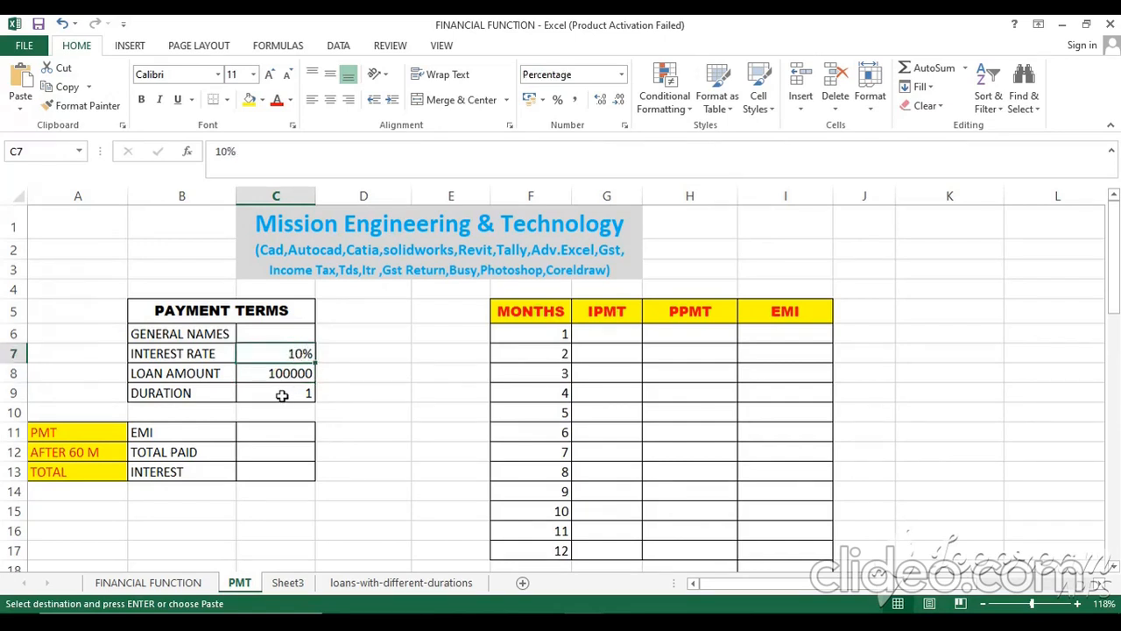
click(282, 395)
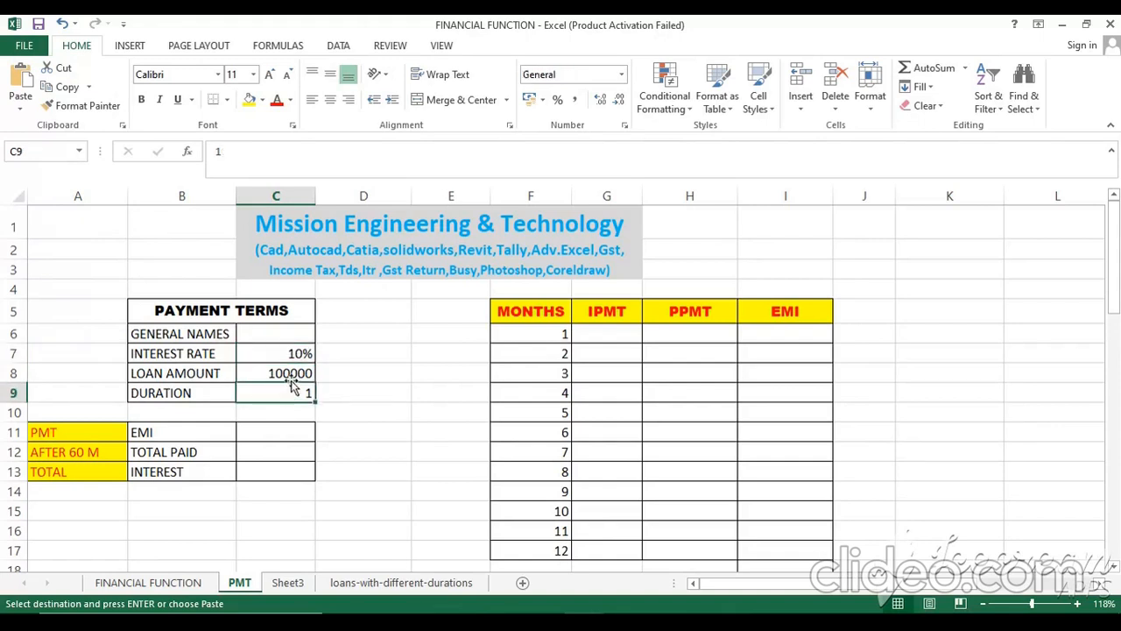
click(287, 375)
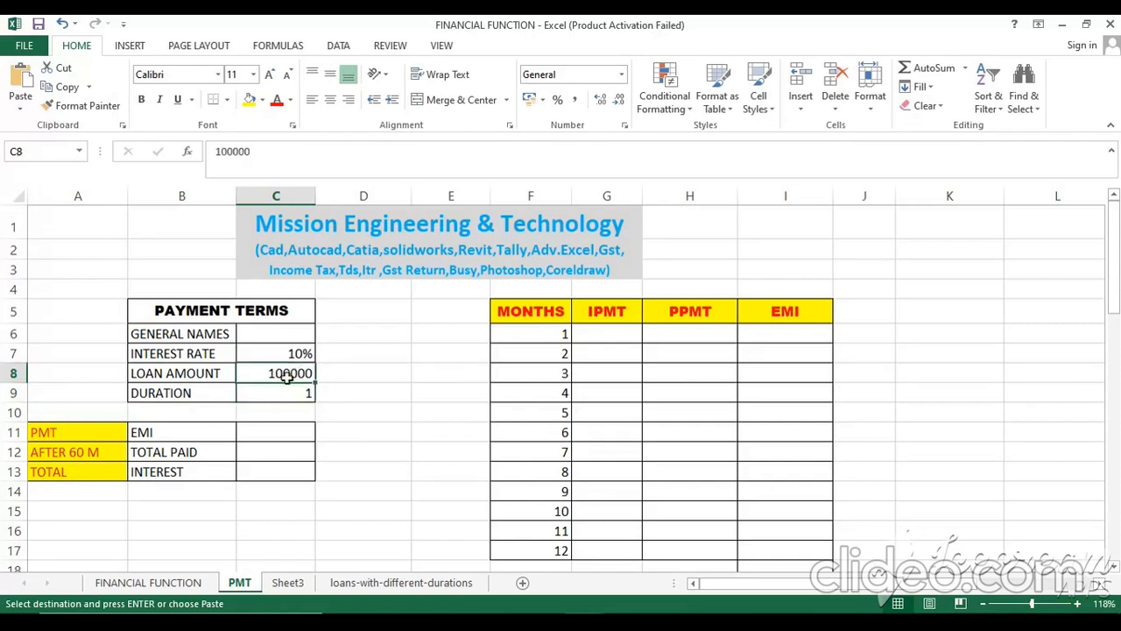
click(289, 353)
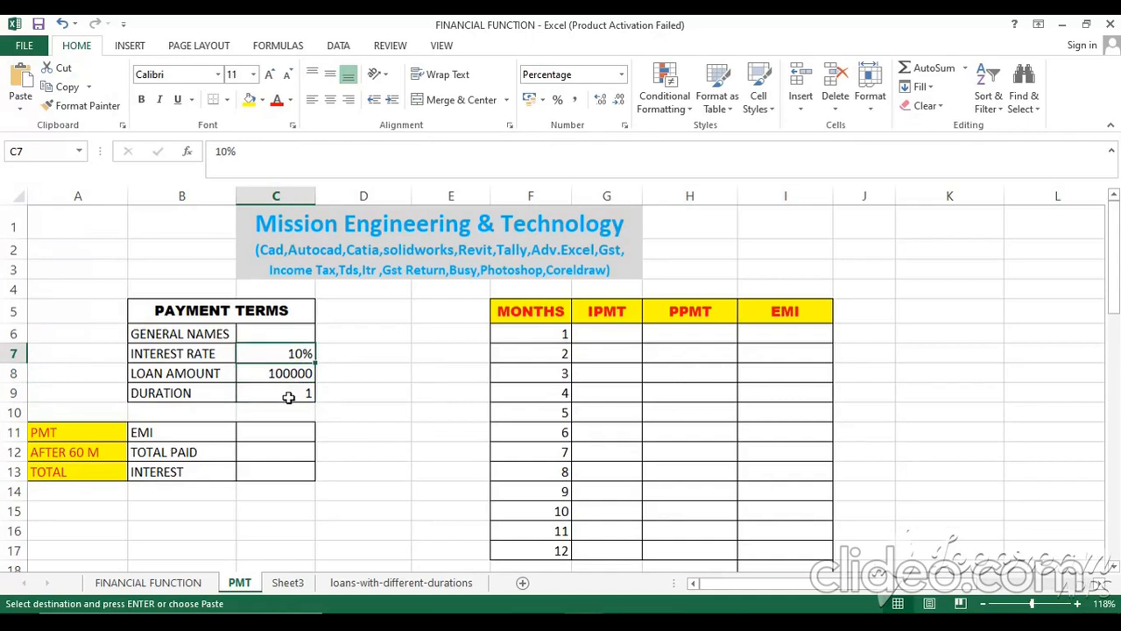
click(290, 394)
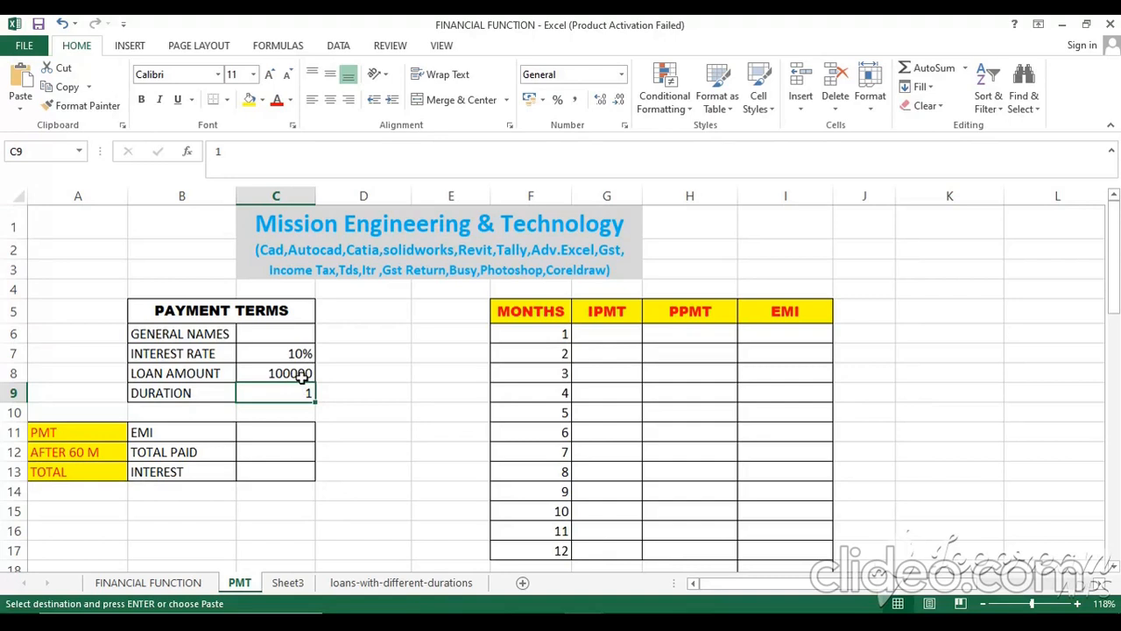
click(302, 374)
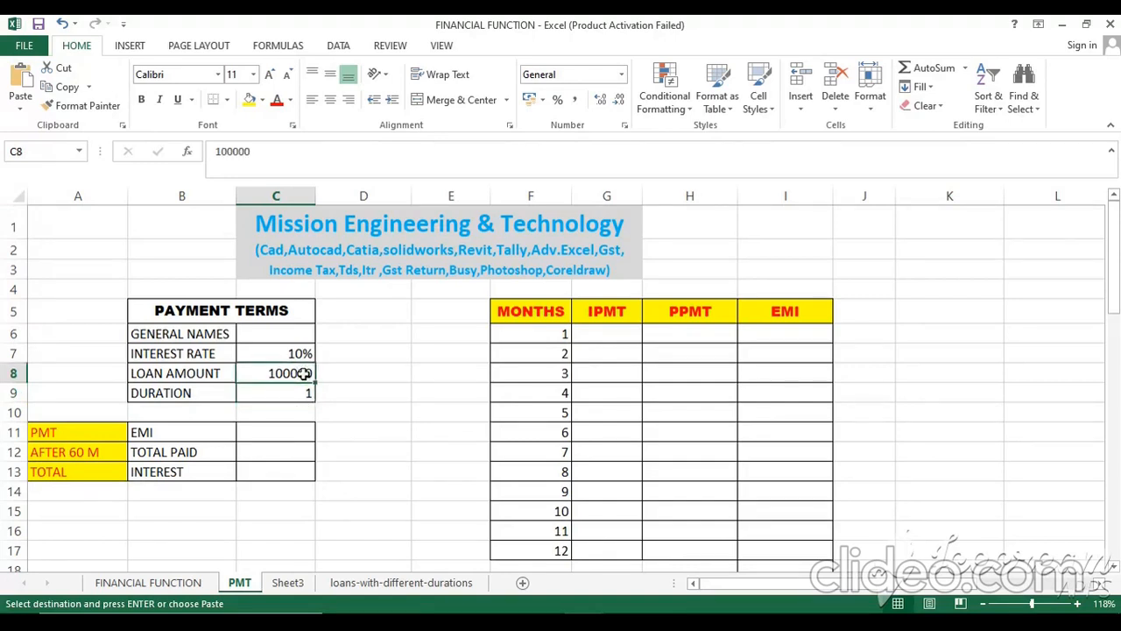
click(305, 354)
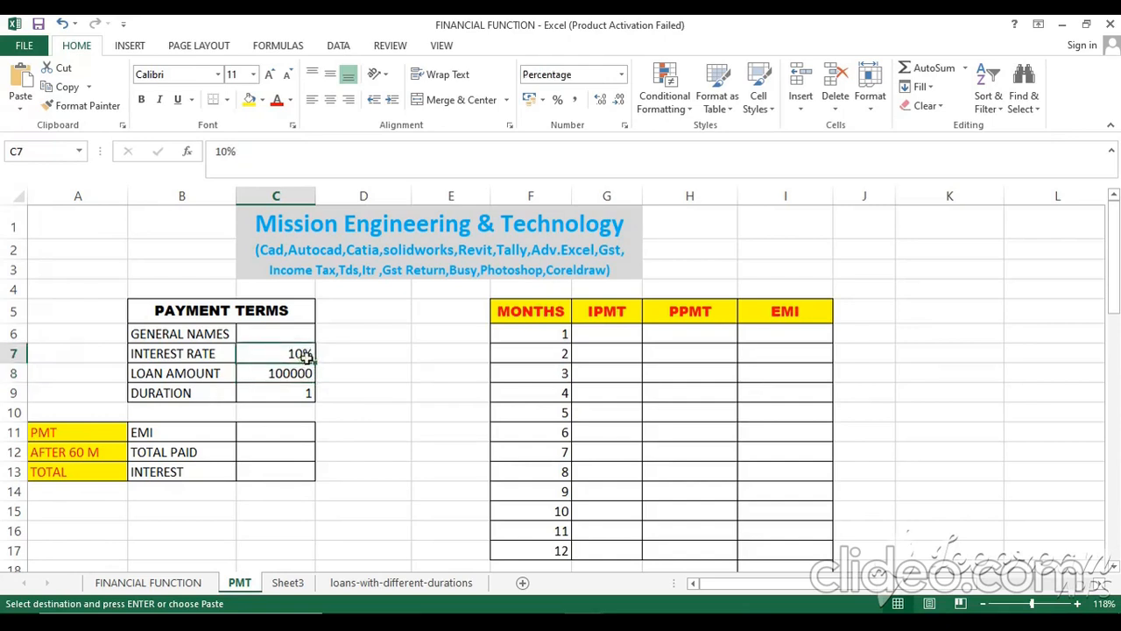
click(284, 395)
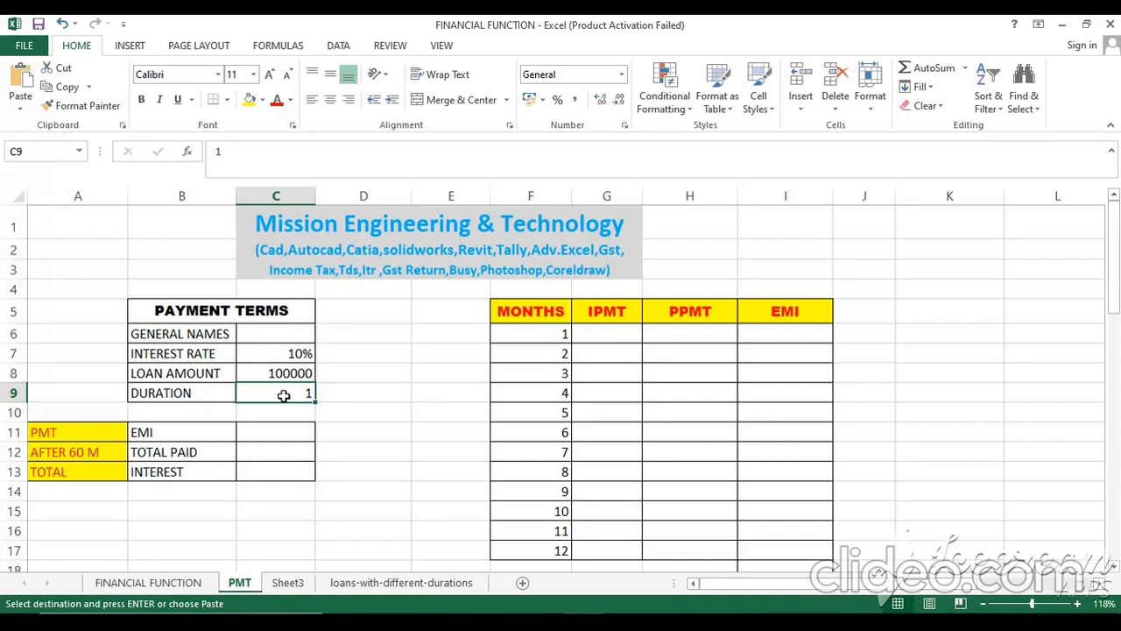
click(290, 374)
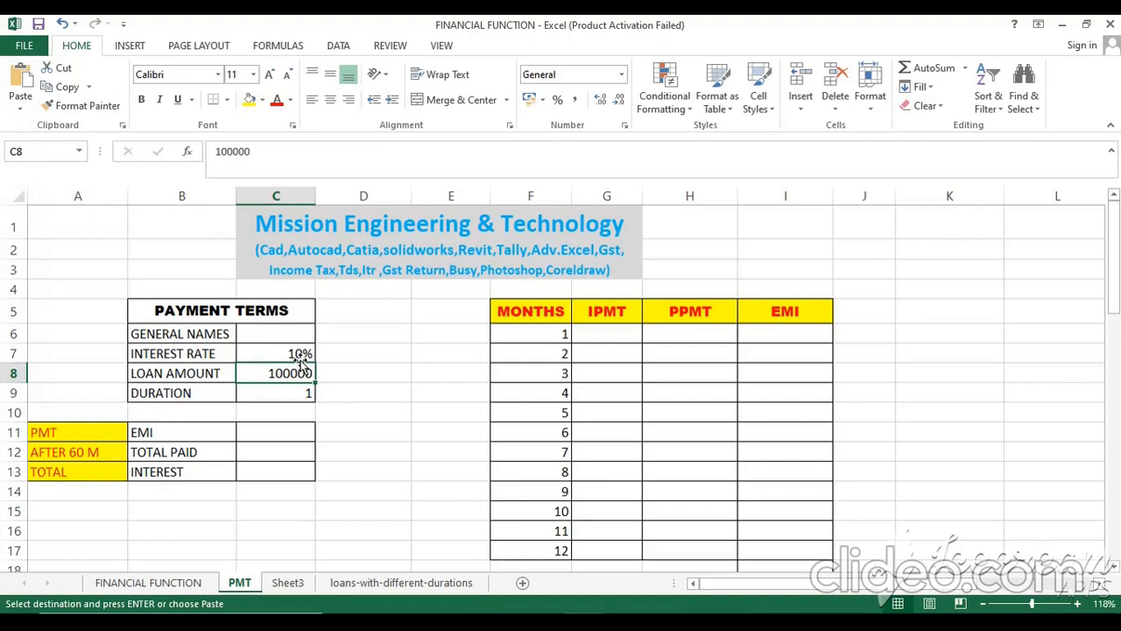
click(353, 420)
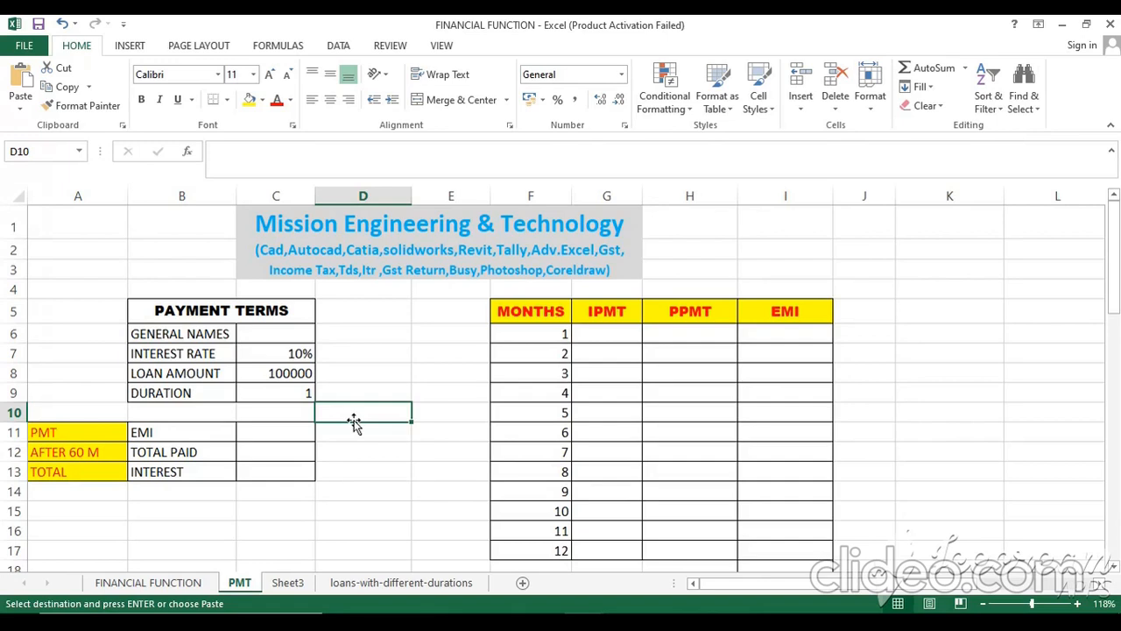
Step: Enter the formula =PMT(C7/12,C9*12,C8) in the EMI cell C11 to calculate the monthly loan payment
click(287, 427)
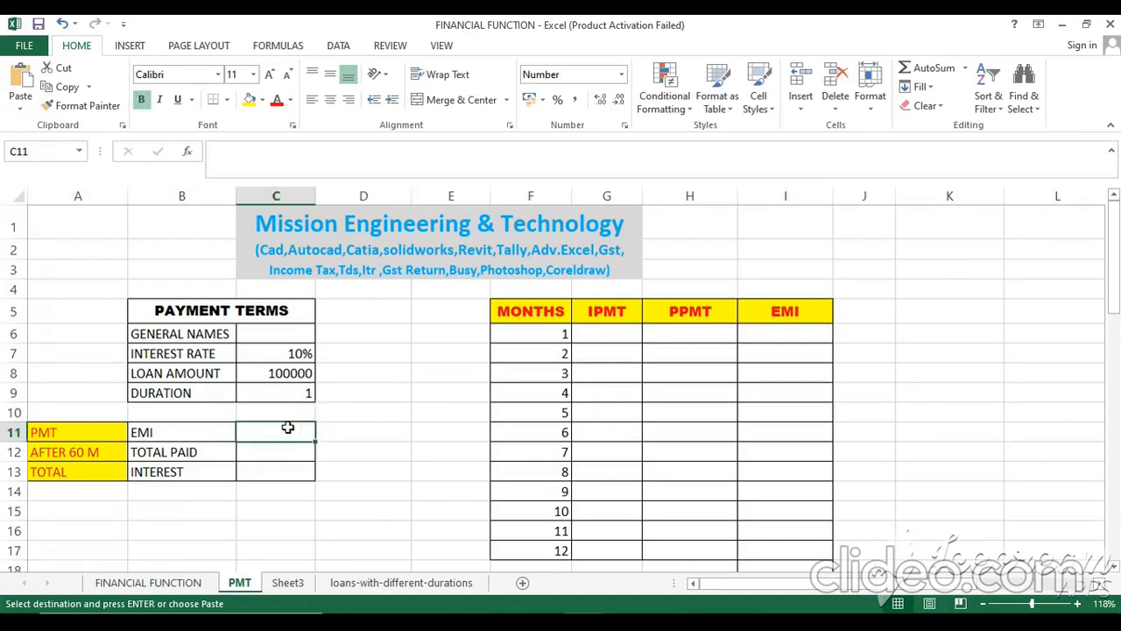
text(=)
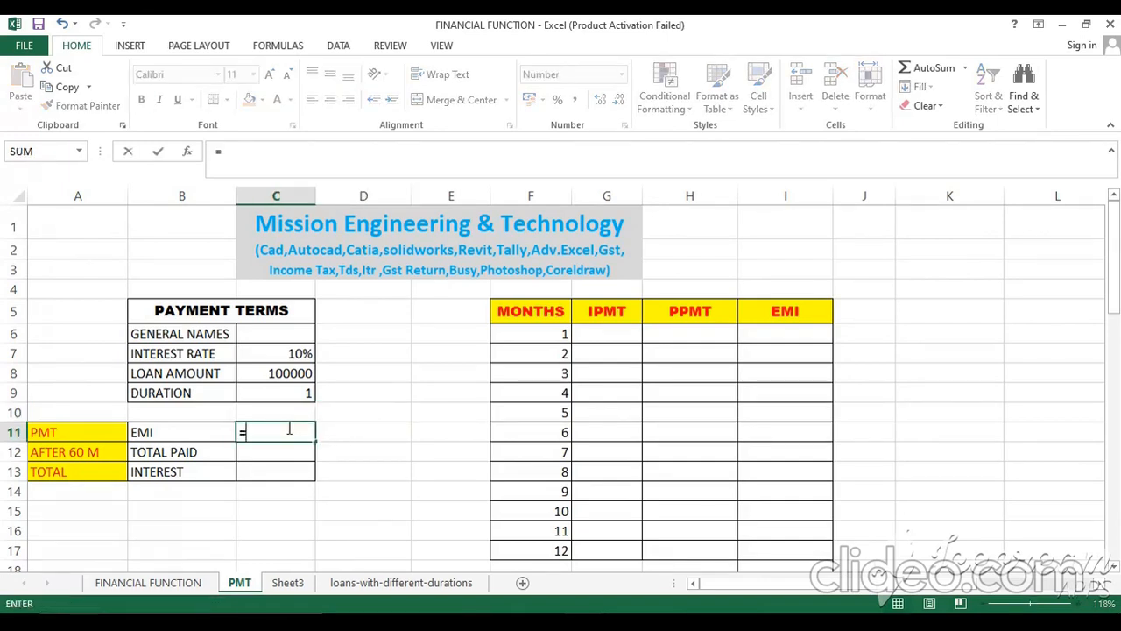
text(pmt)
key(Tab)
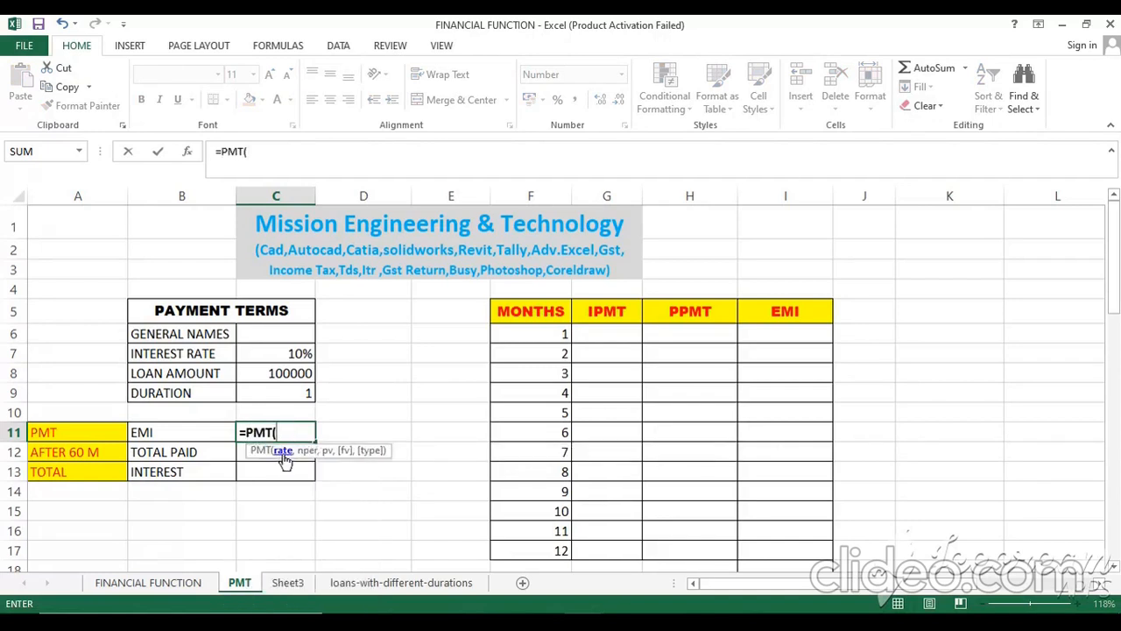
click(299, 354)
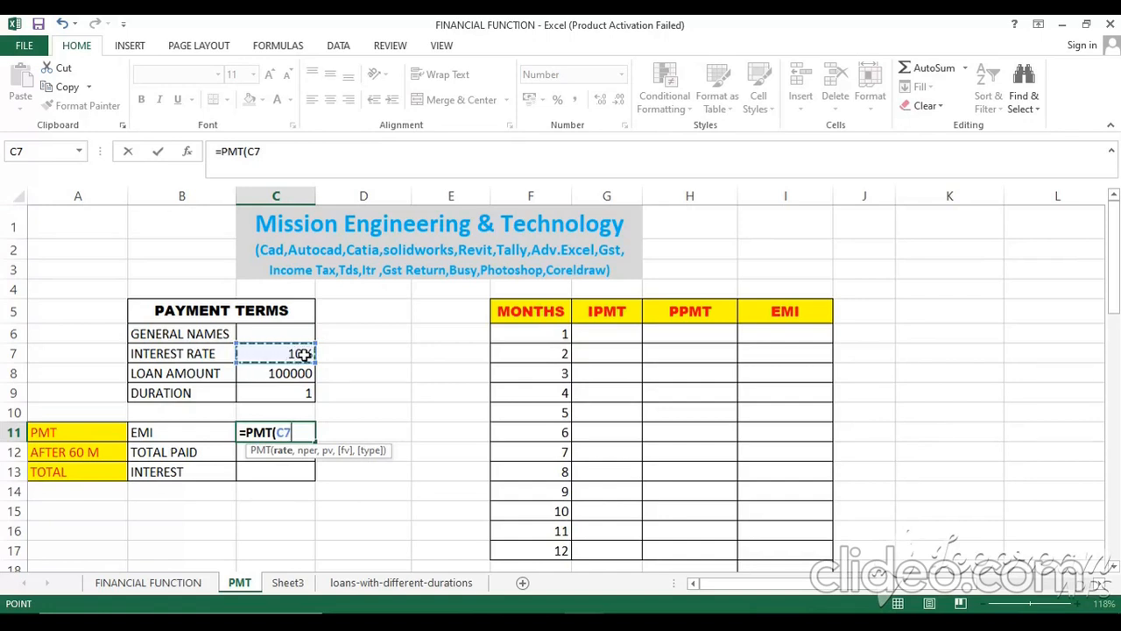
text(/)
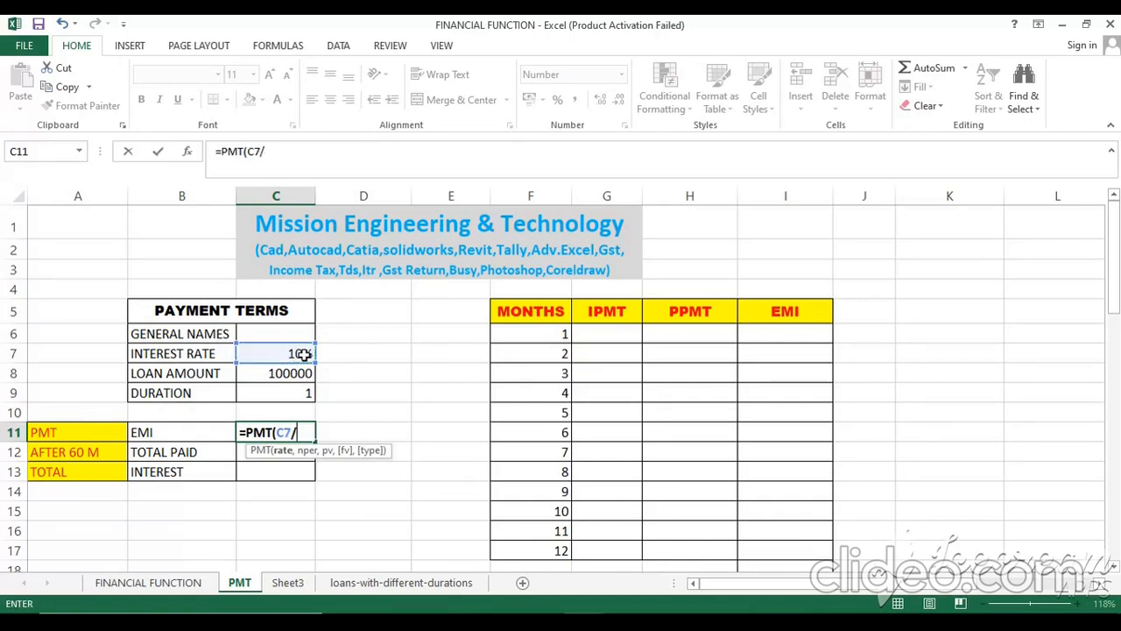
text(12)
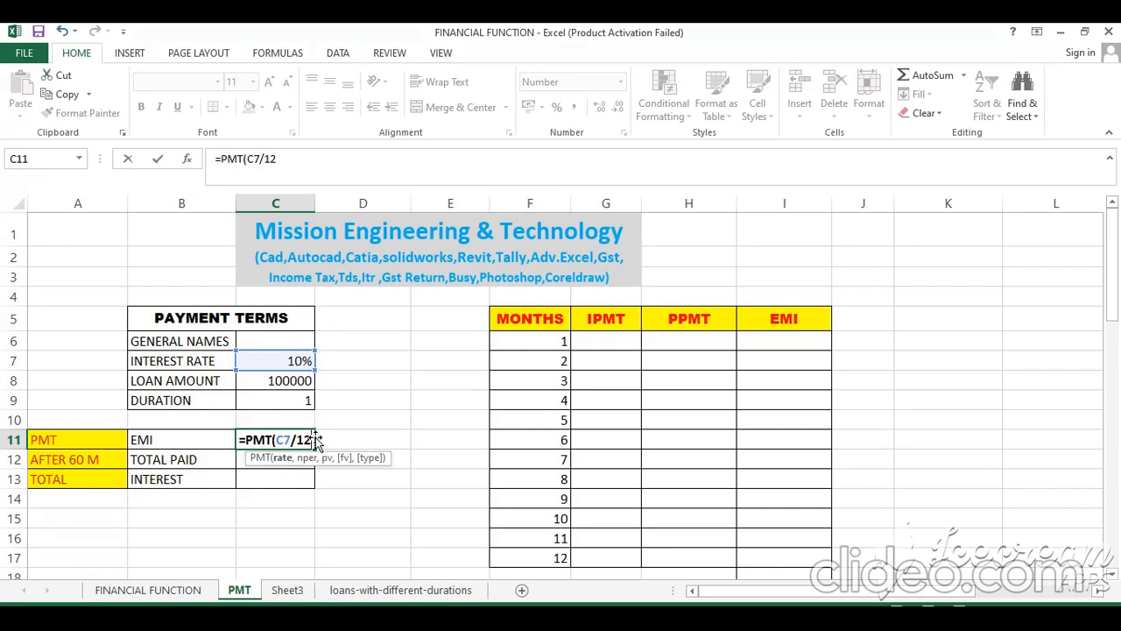
text(,)
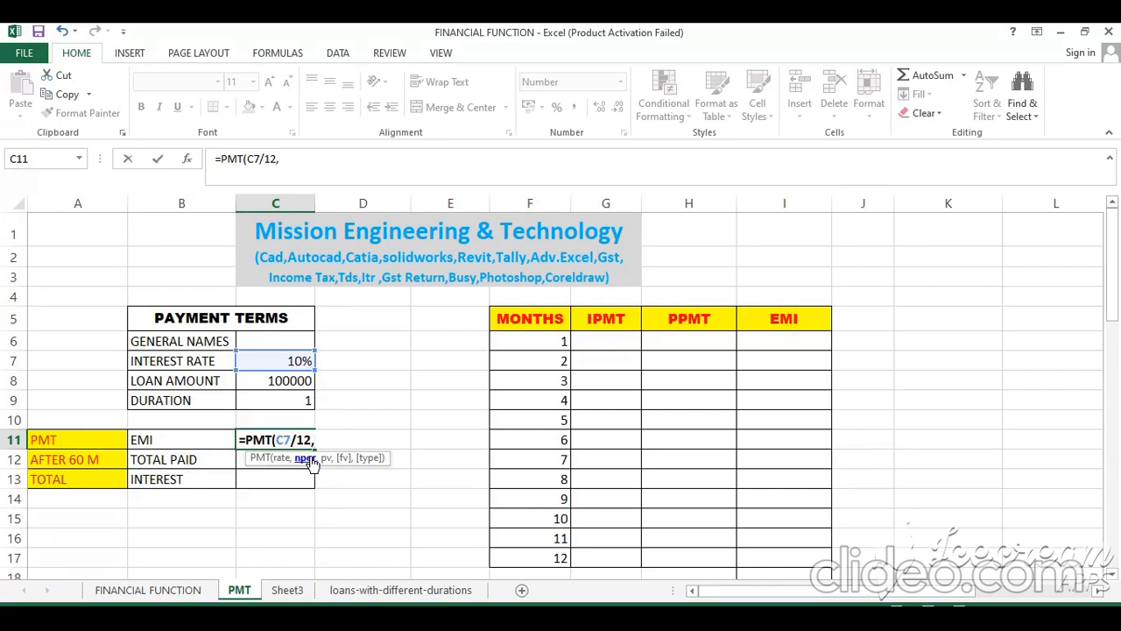
click(298, 401)
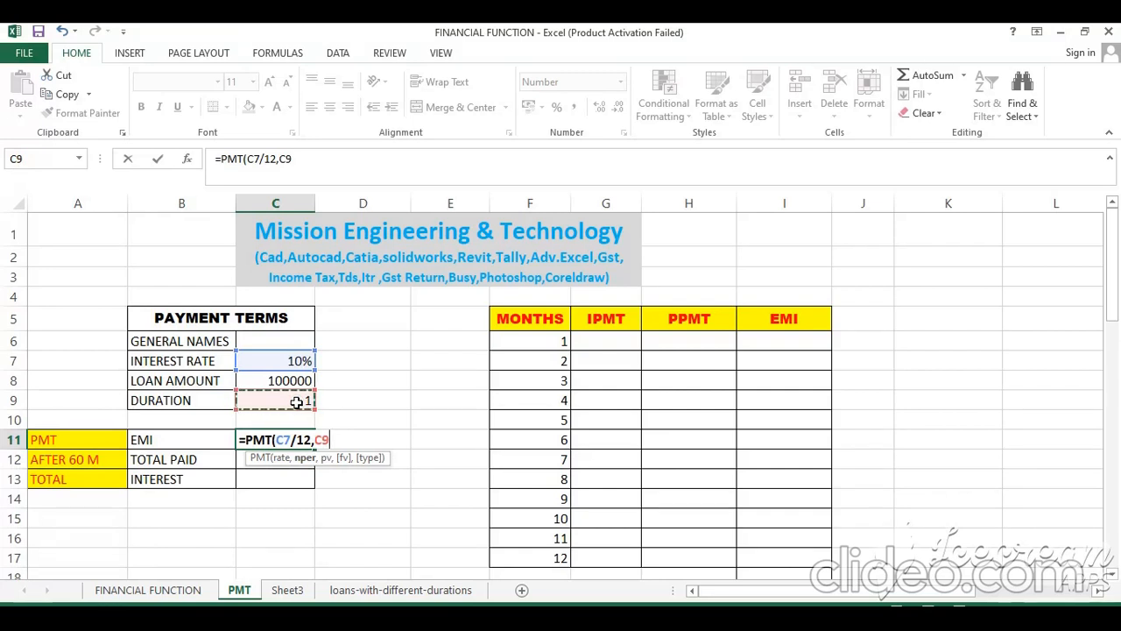
text(*12)
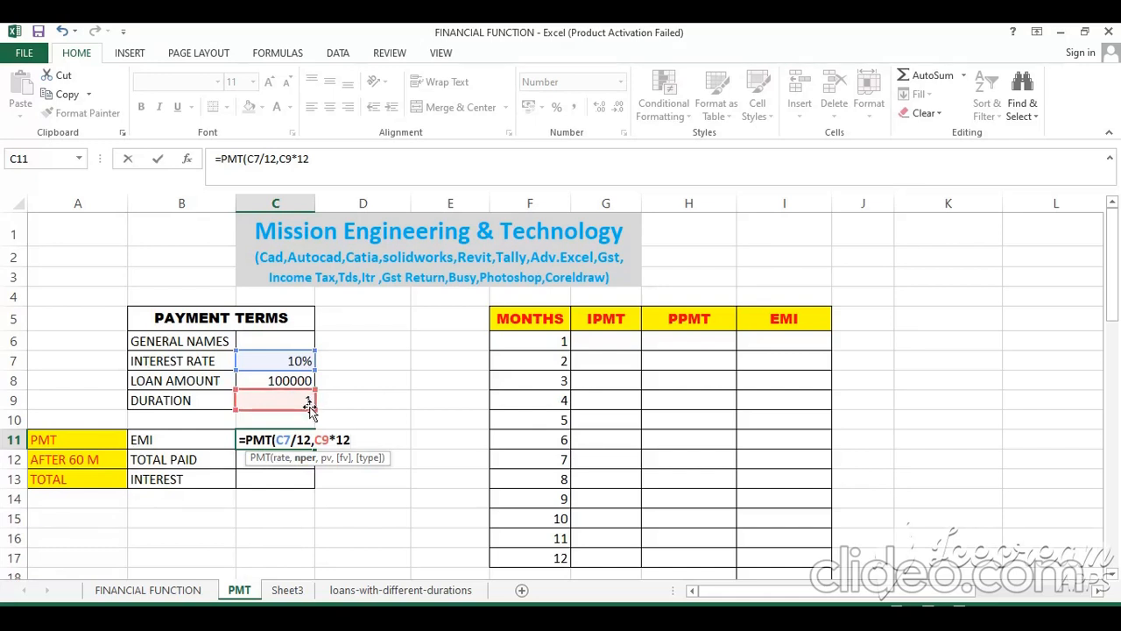
text(,)
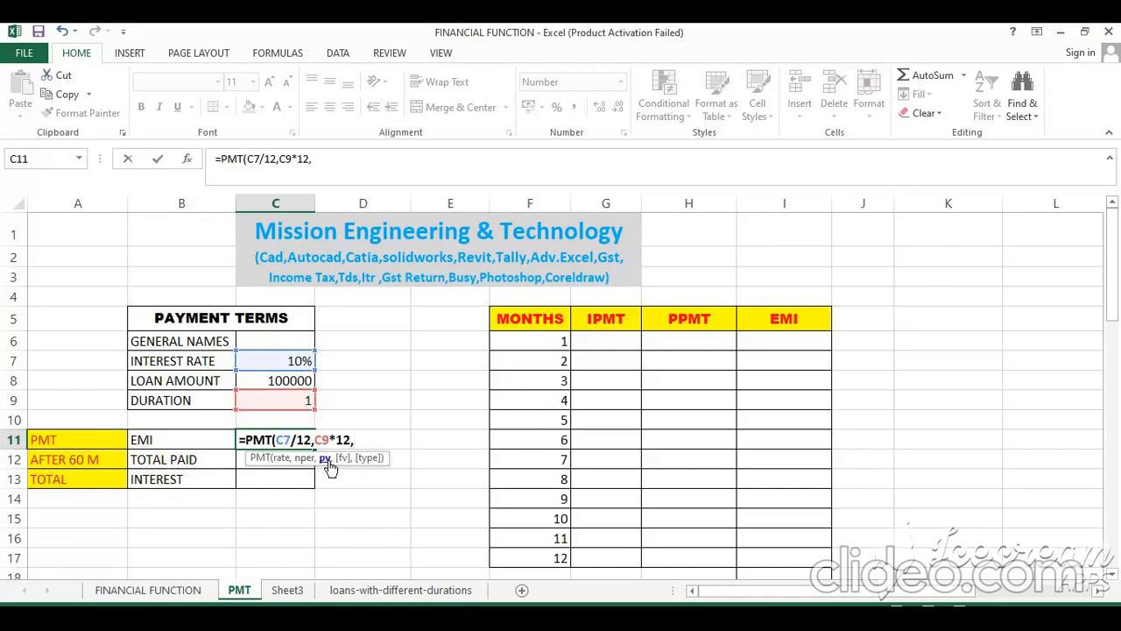
click(293, 383)
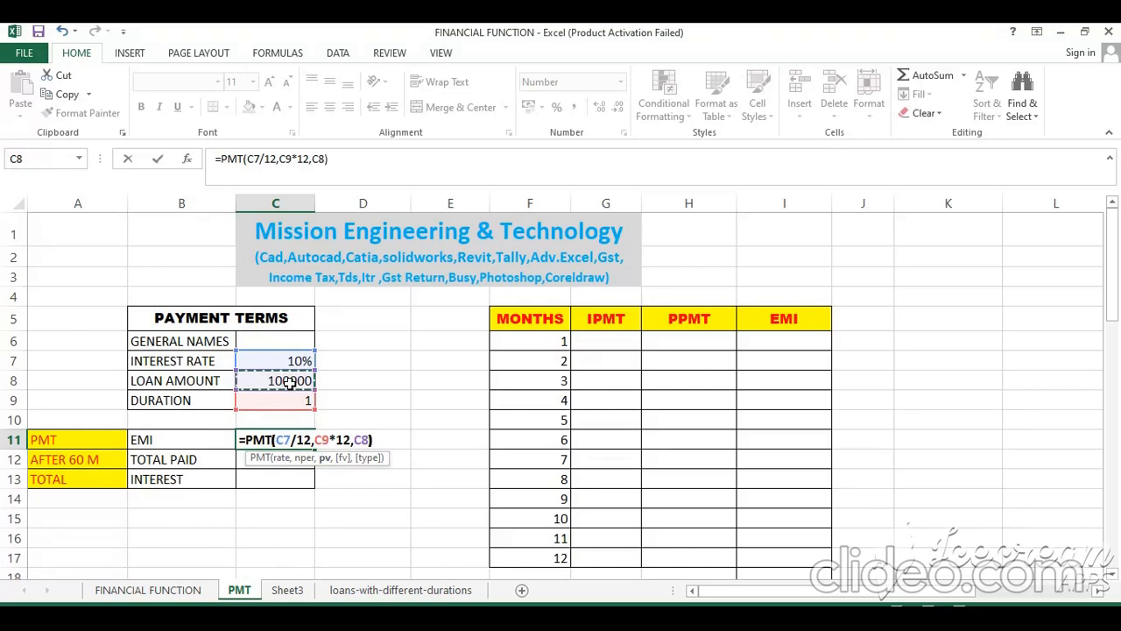
key(Return)
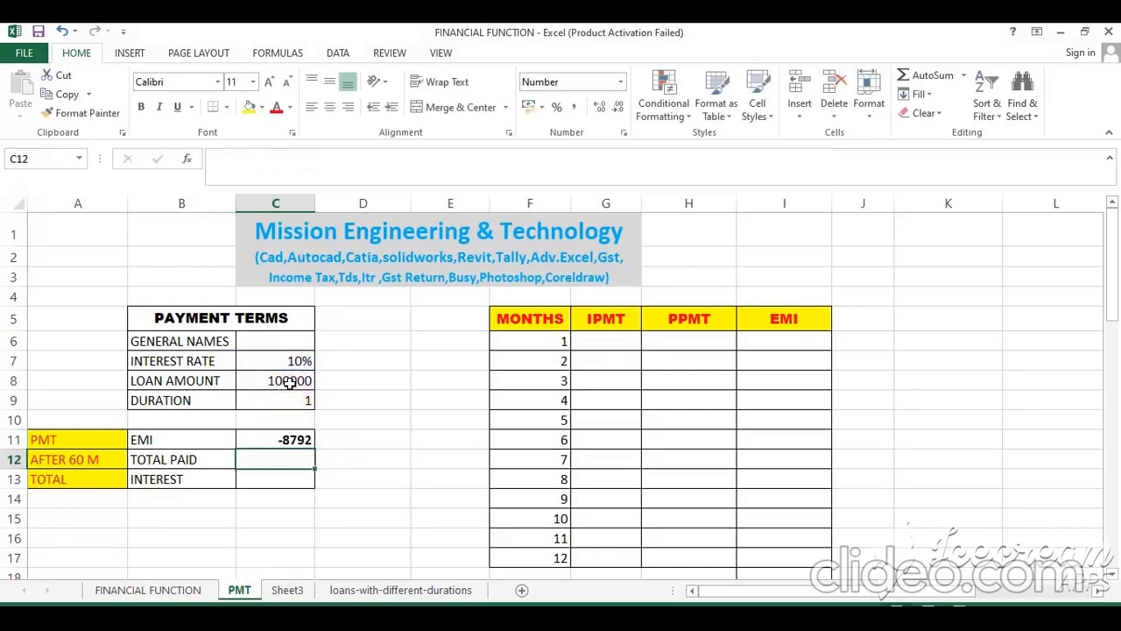
Step: Negate the loan amount argument in the EMI formula in C11 so it reads =PMT(C7/12,C9*12,-C8)
click(293, 440)
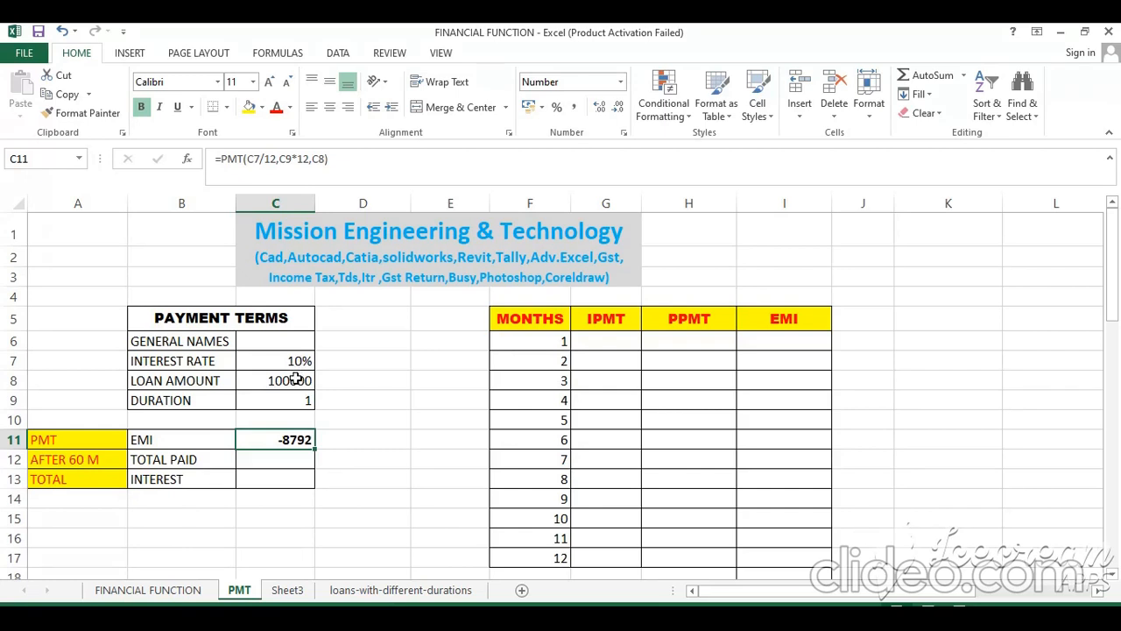
double_click(287, 440)
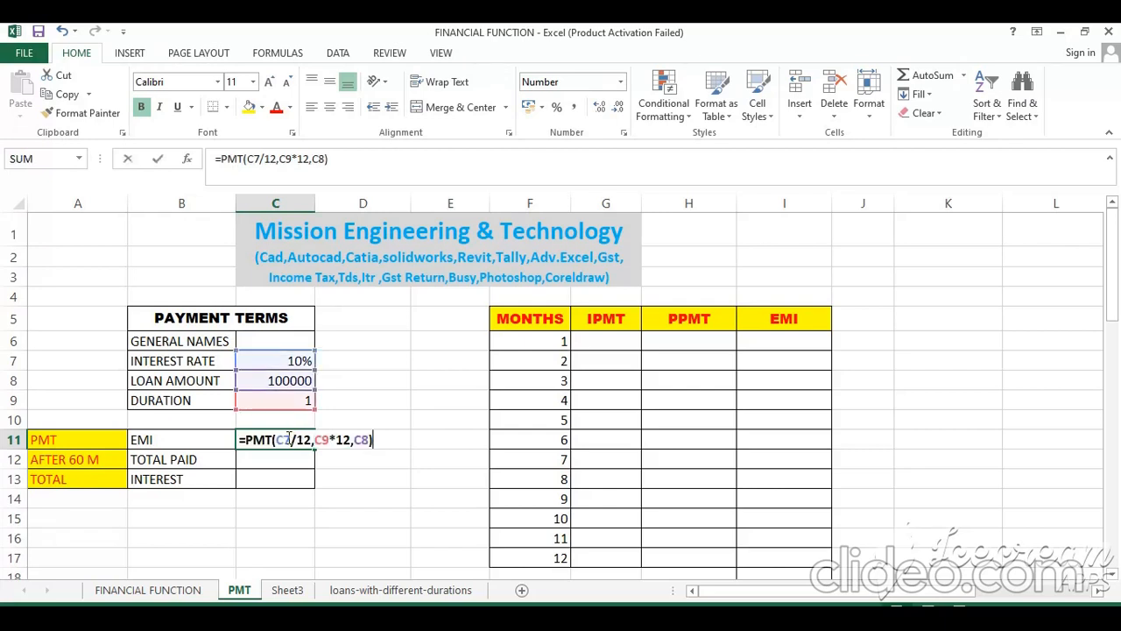
click(315, 160)
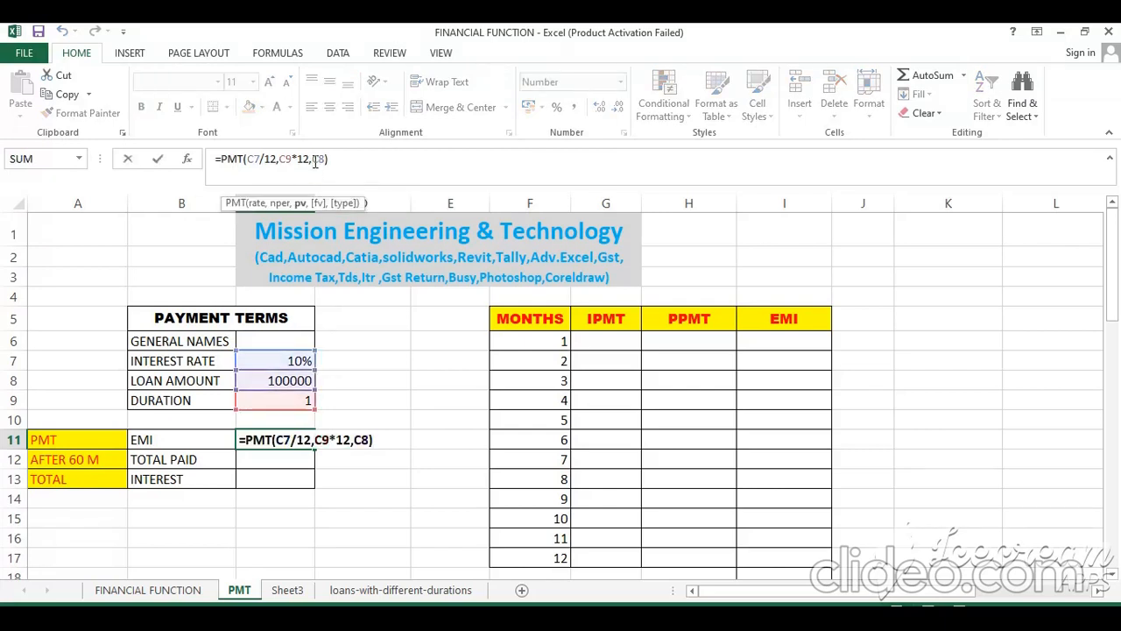
text(-)
key(Return)
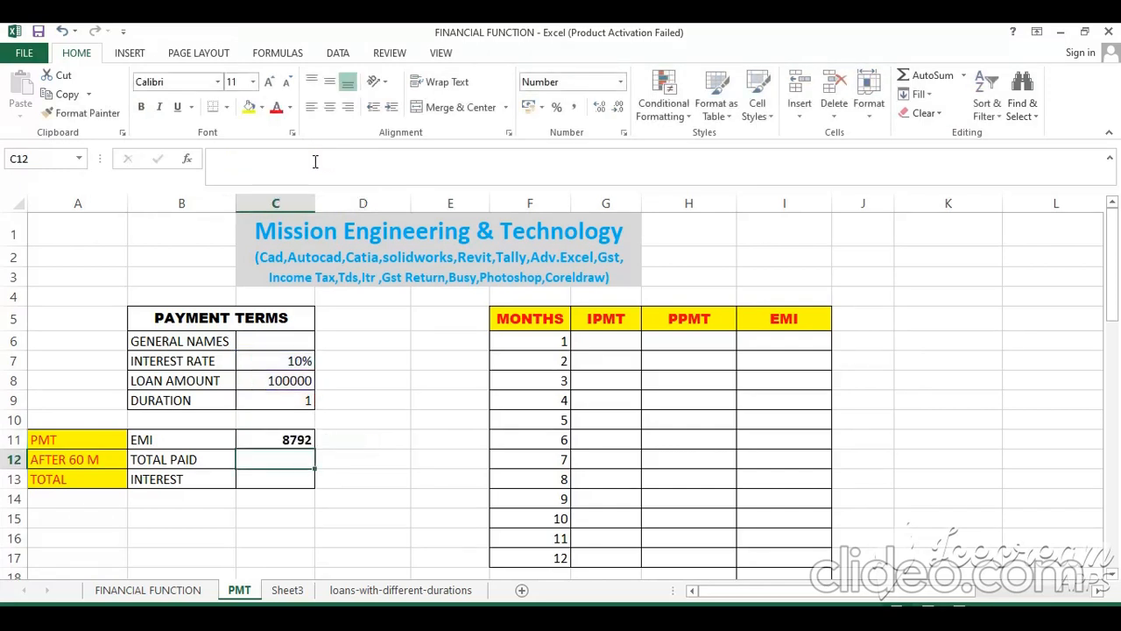
click(291, 440)
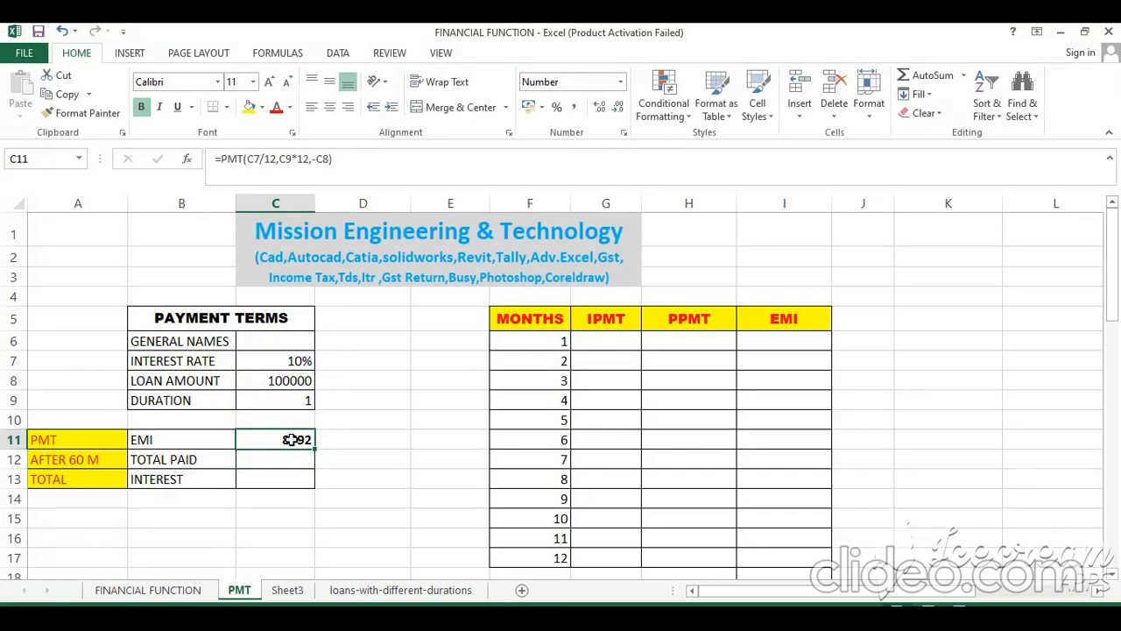
Step: Build a PMT formula in cell D11 with rate C7/12, number of periods C9*12 and loan amount C8
click(336, 439)
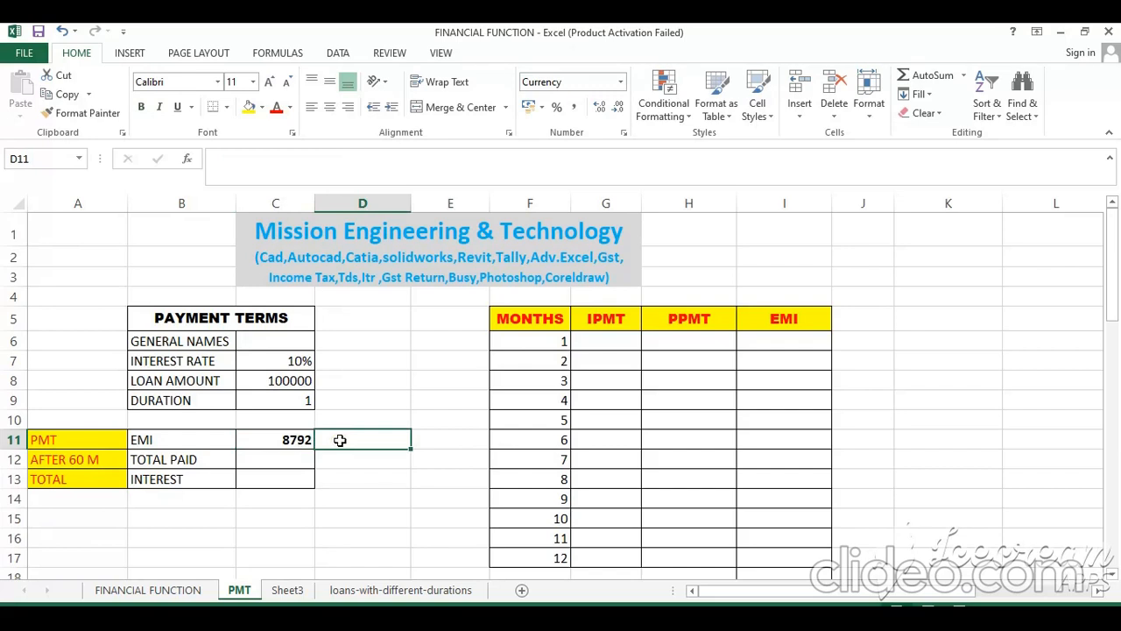
text(=pmt)
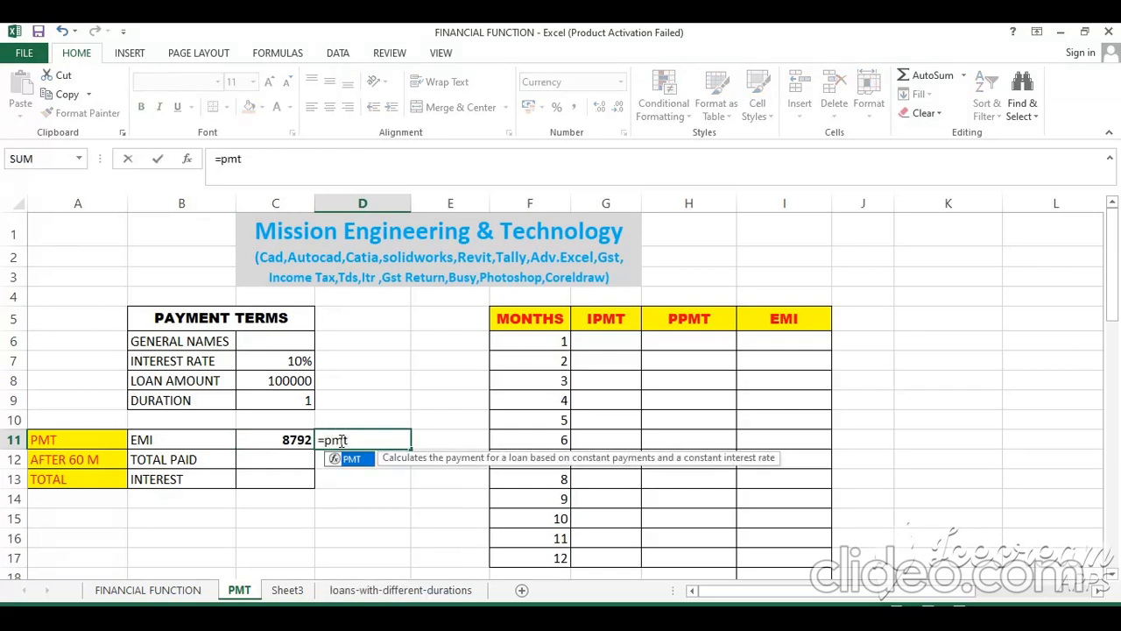
key(Tab)
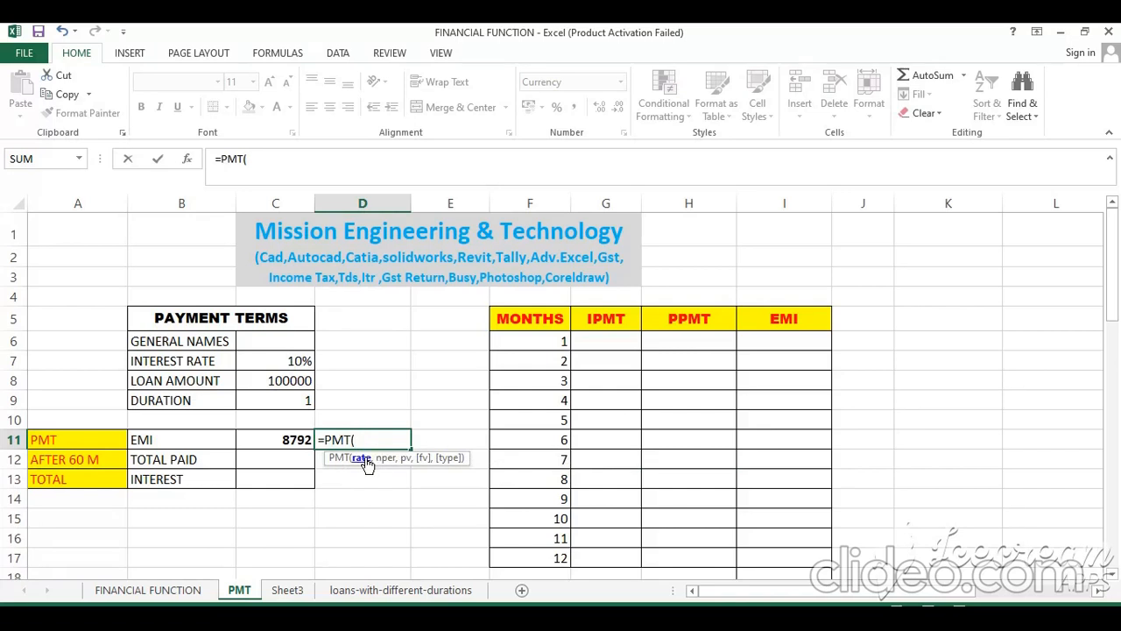
click(300, 361)
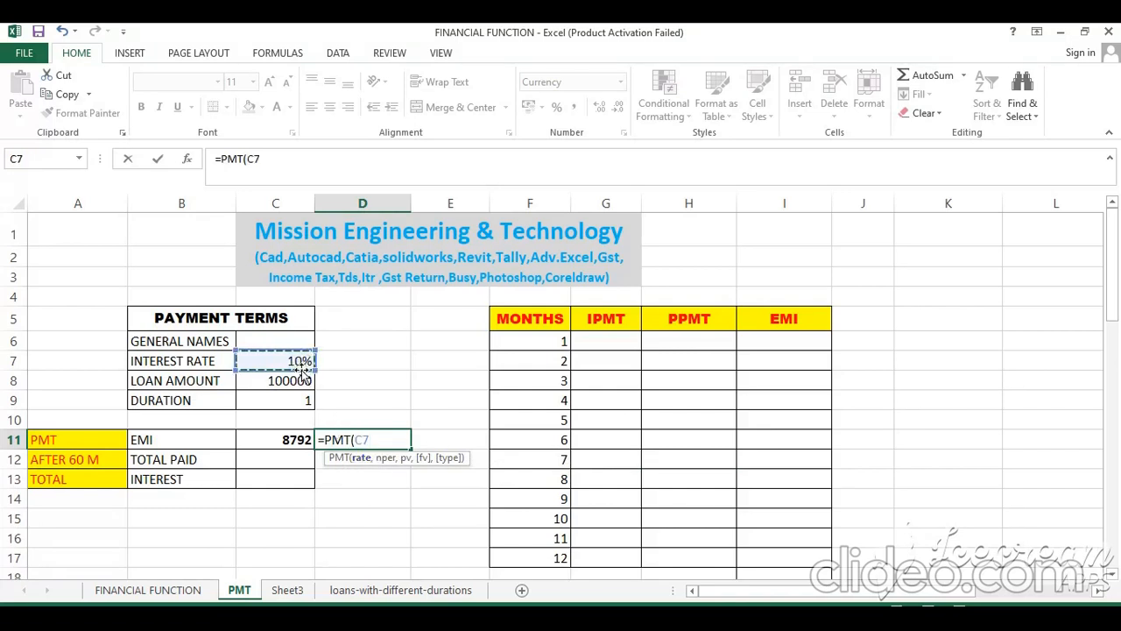
text(/12,)
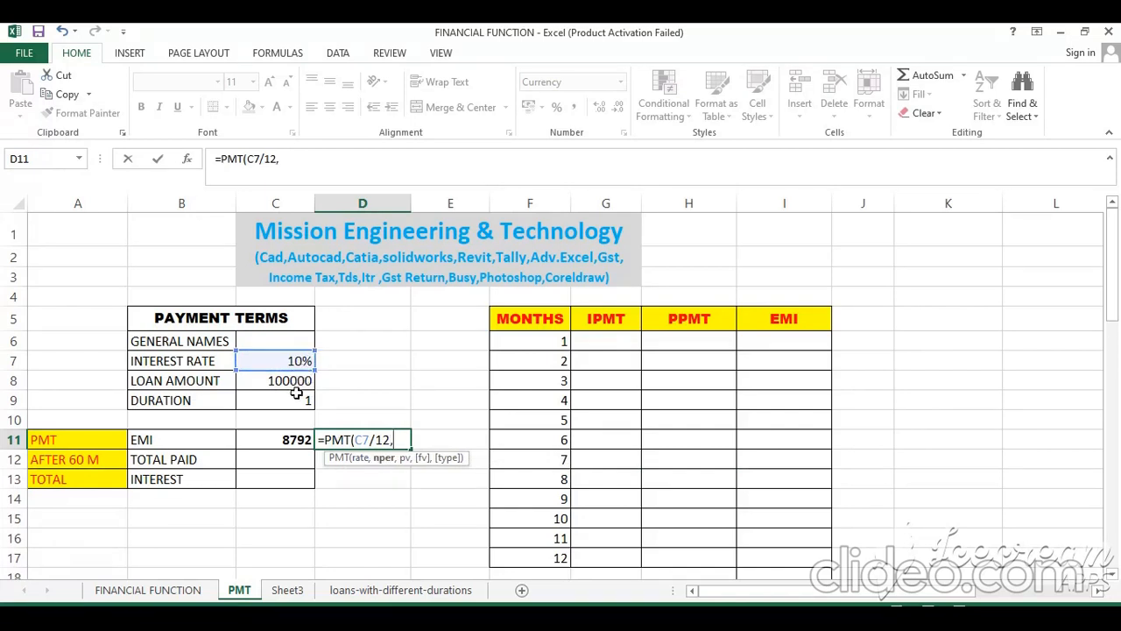
click(295, 400)
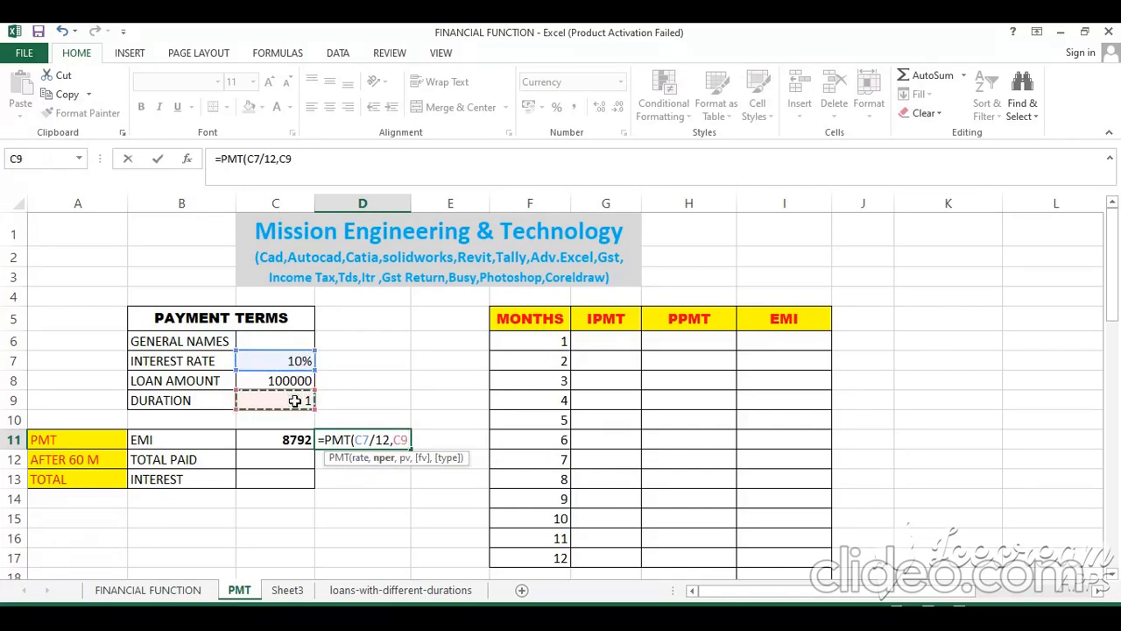
text(*12)
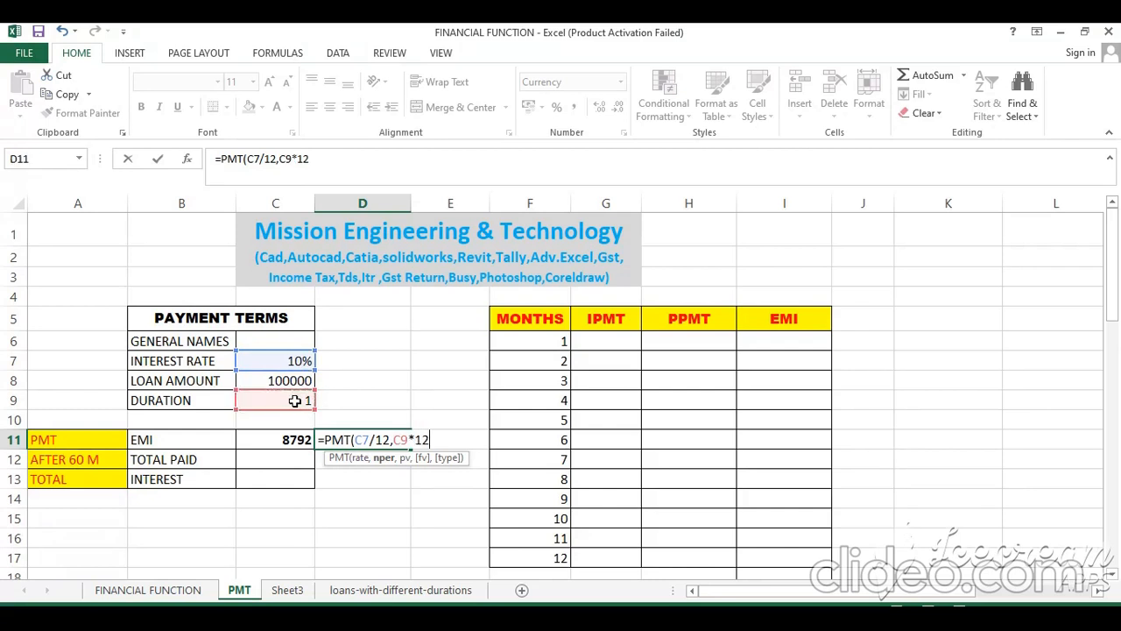
text(,)
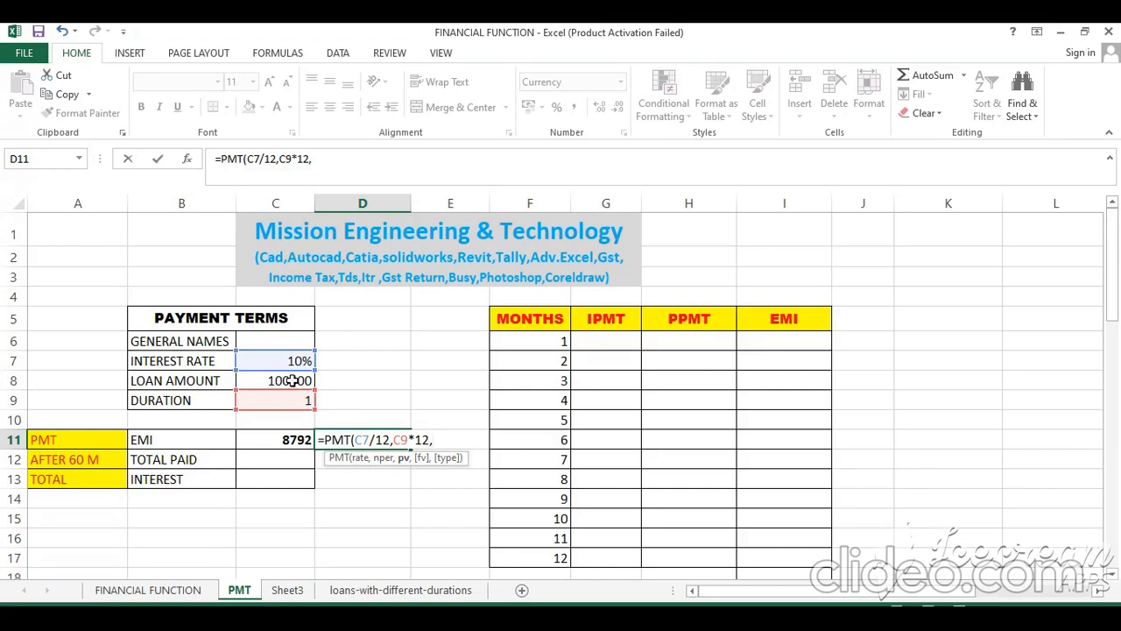
click(291, 380)
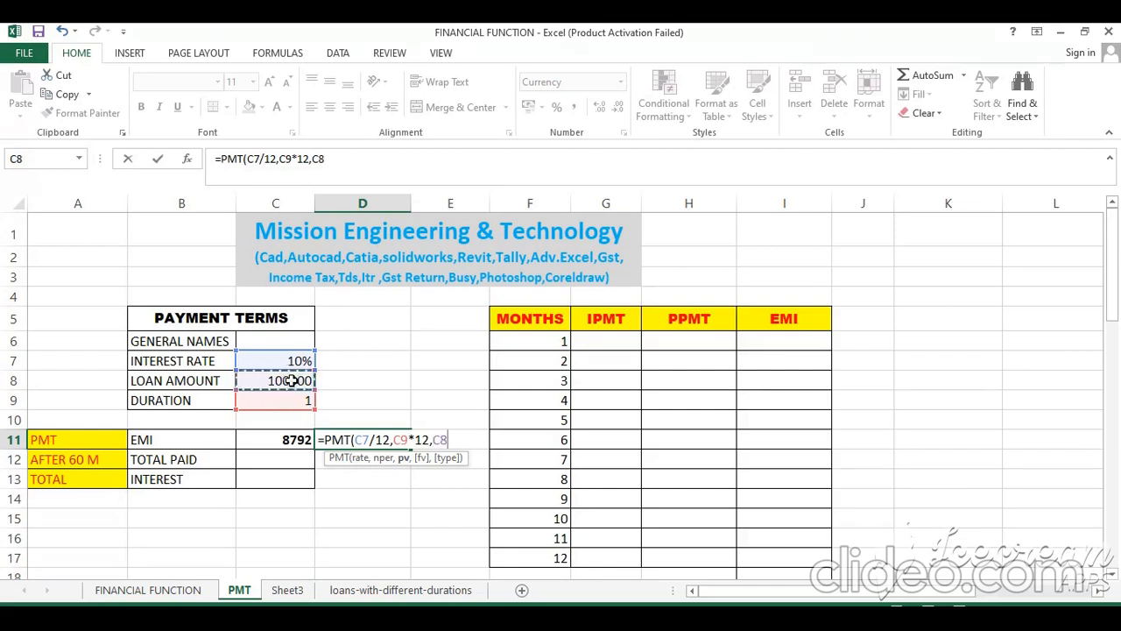
Step: Negate the loan amount argument in D11 and complete the formula as =PMT(C7/12,C9*12,-C8)
click(313, 157)
text(-)
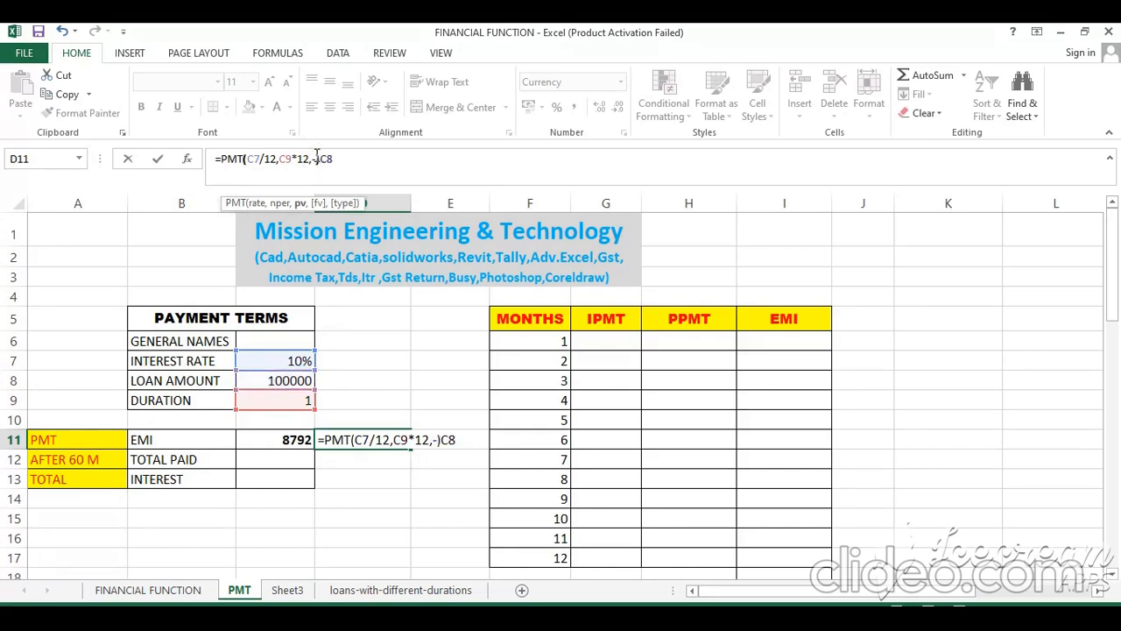
text())
key(BackSpace)
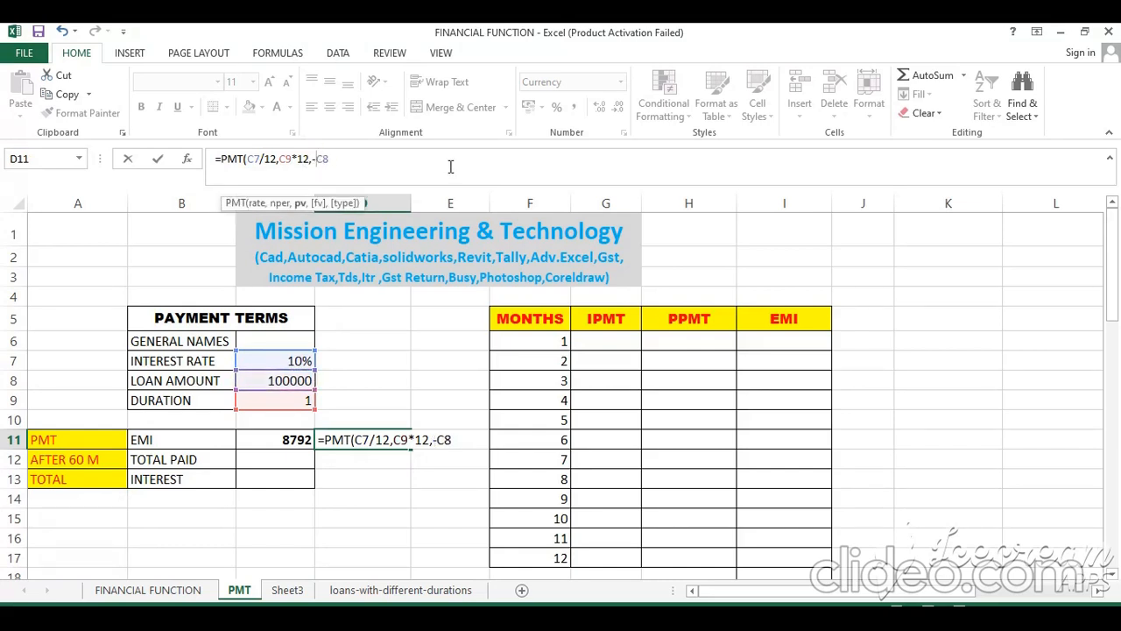
click(460, 439)
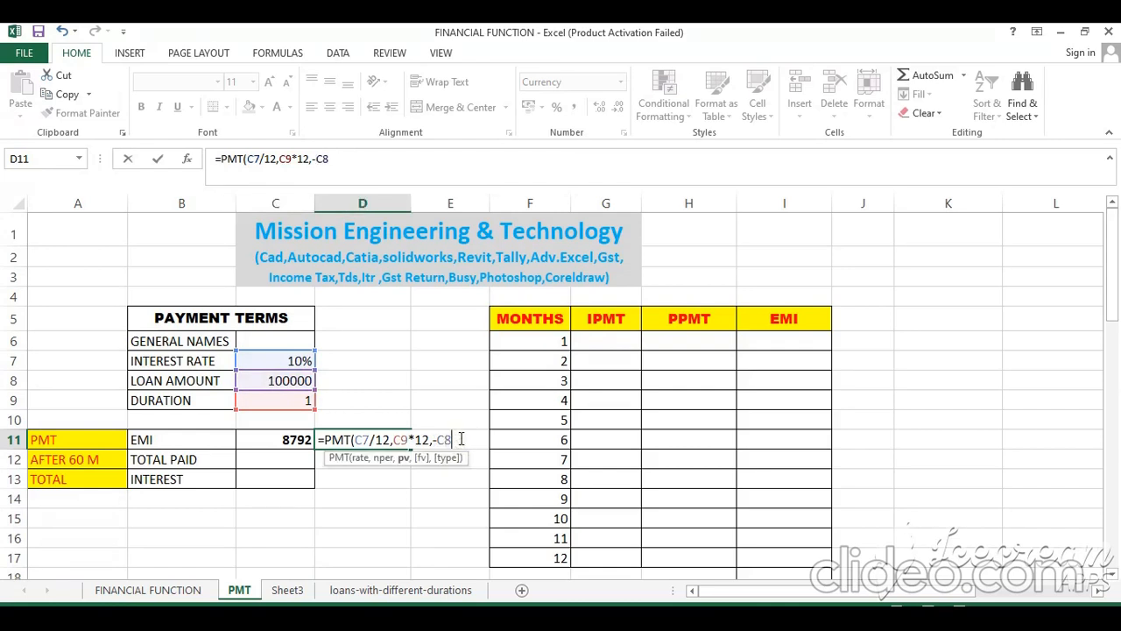
text())
key(Return)
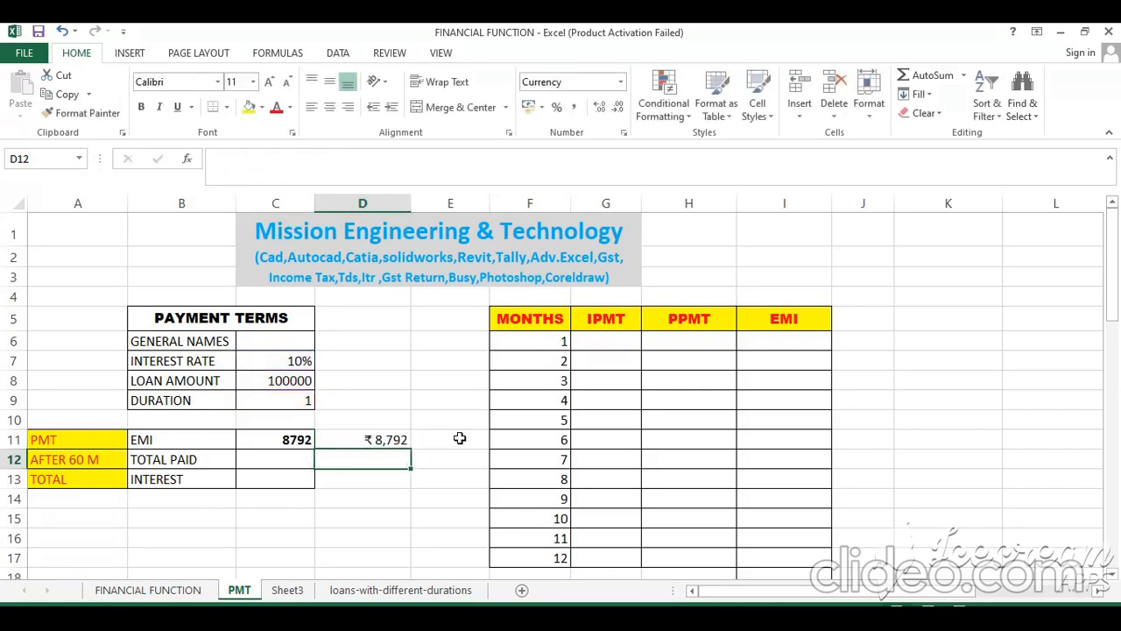
click(385, 441)
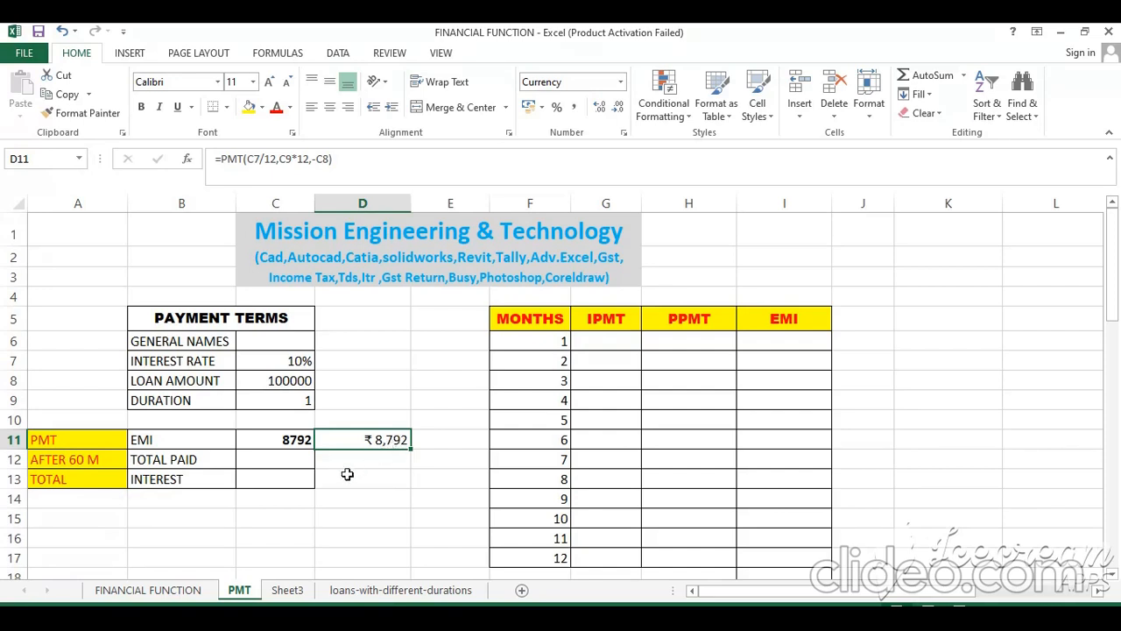
Step: Enter the label ipmt in cell C15 below the payment results
click(302, 515)
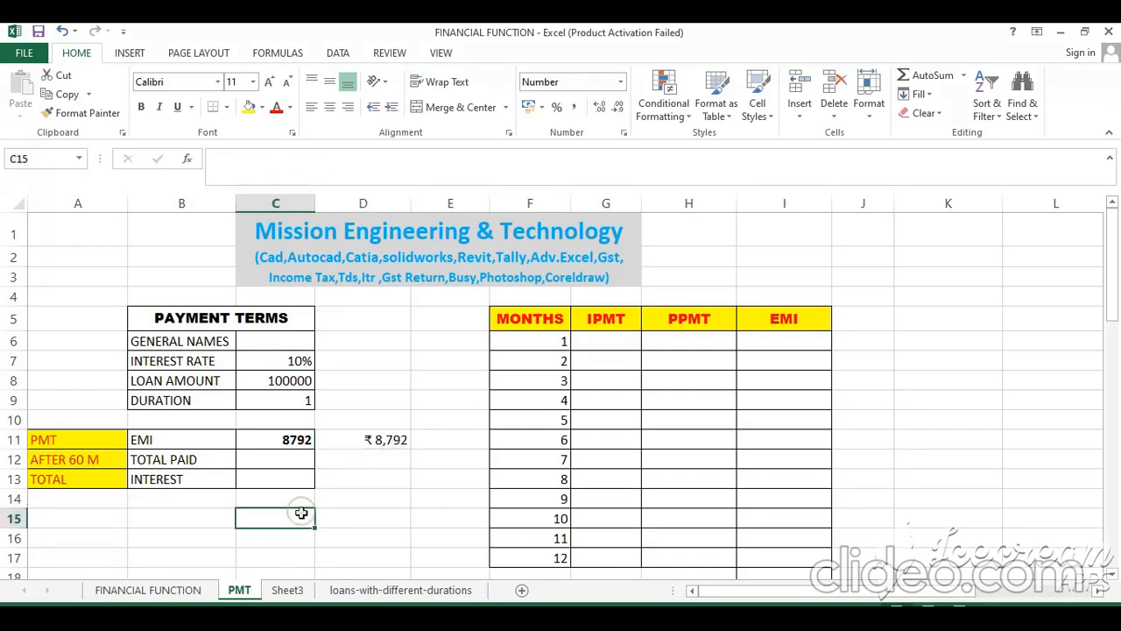
text(ipmt)
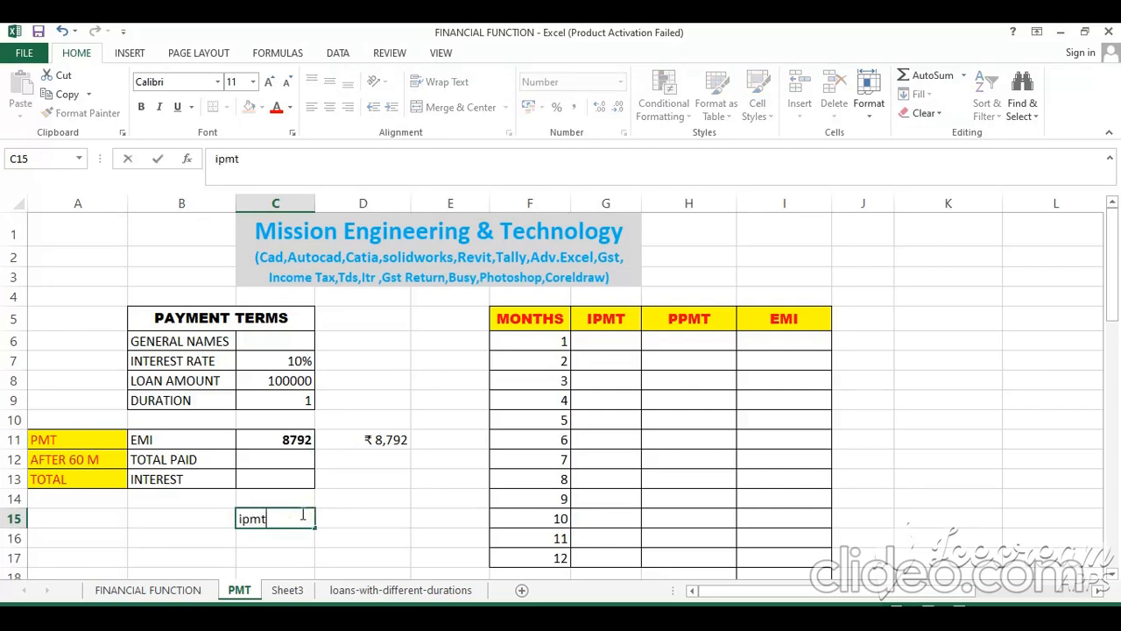
key(Return)
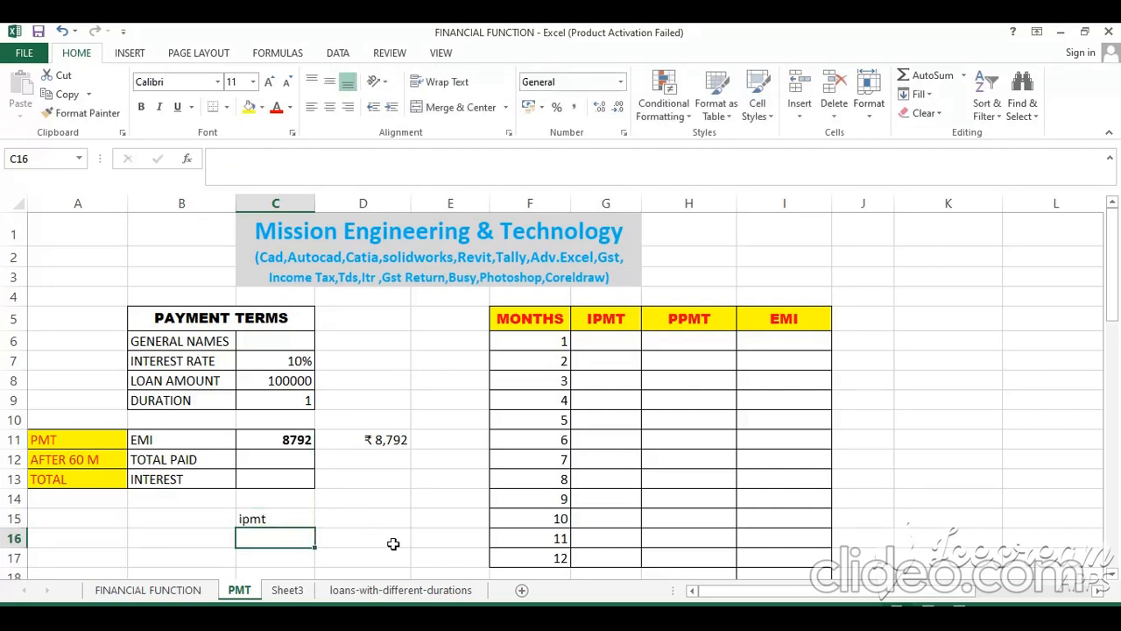
click(375, 520)
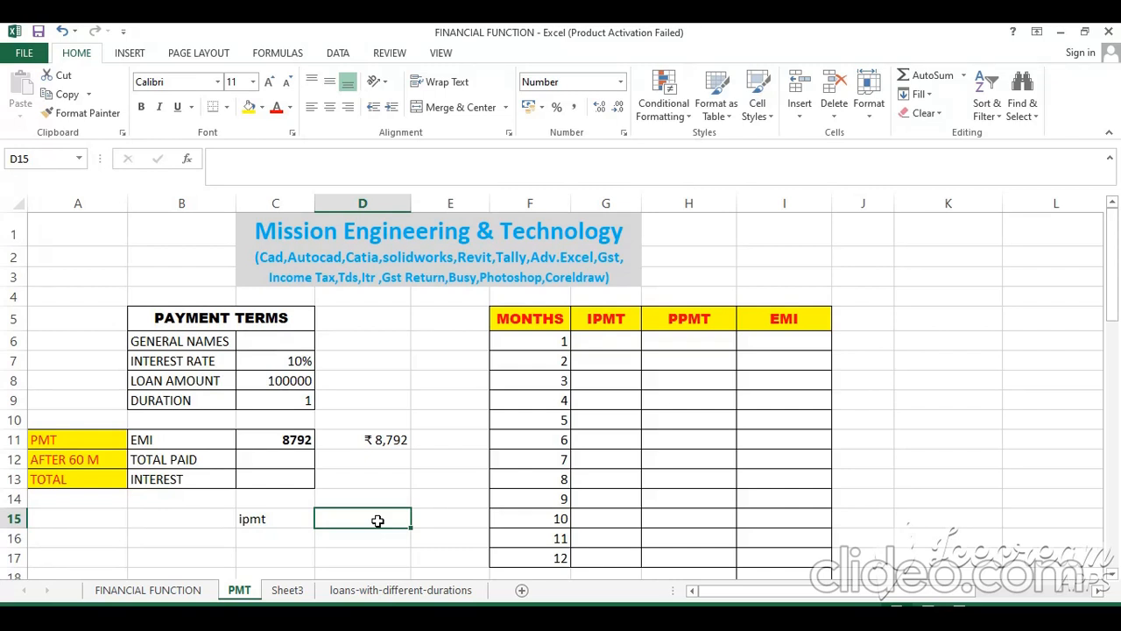
click(367, 437)
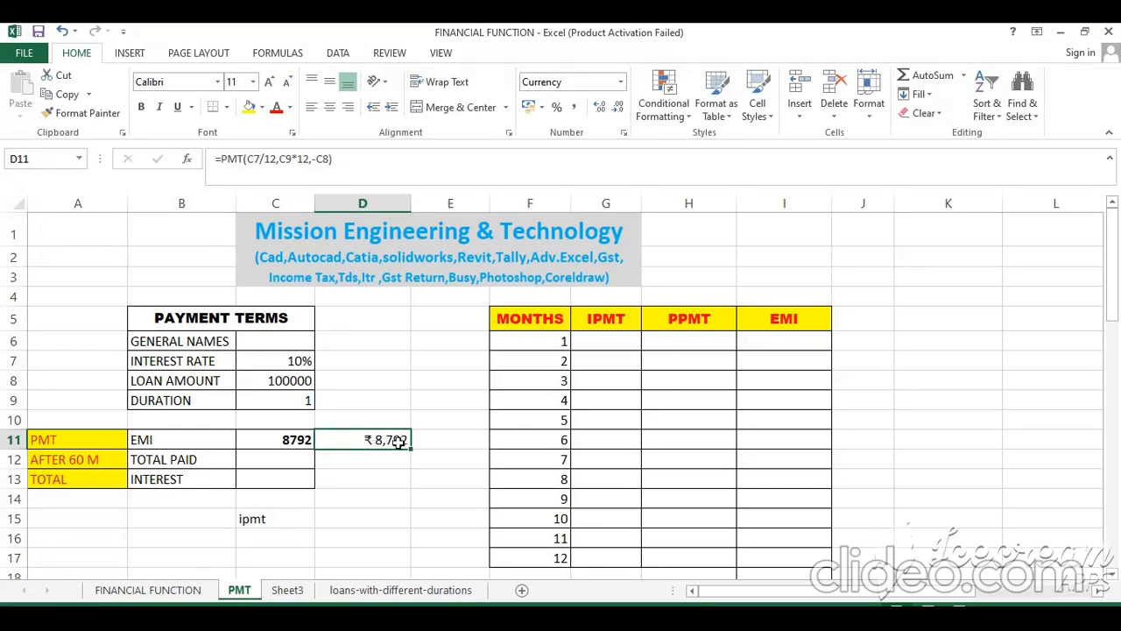
click(347, 518)
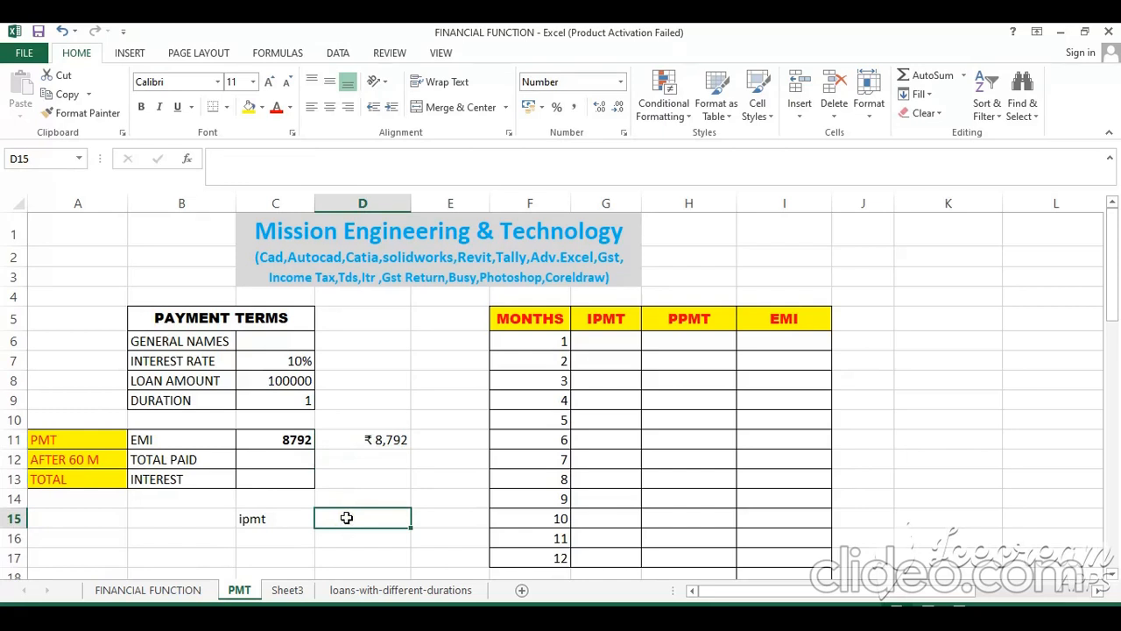
click(282, 518)
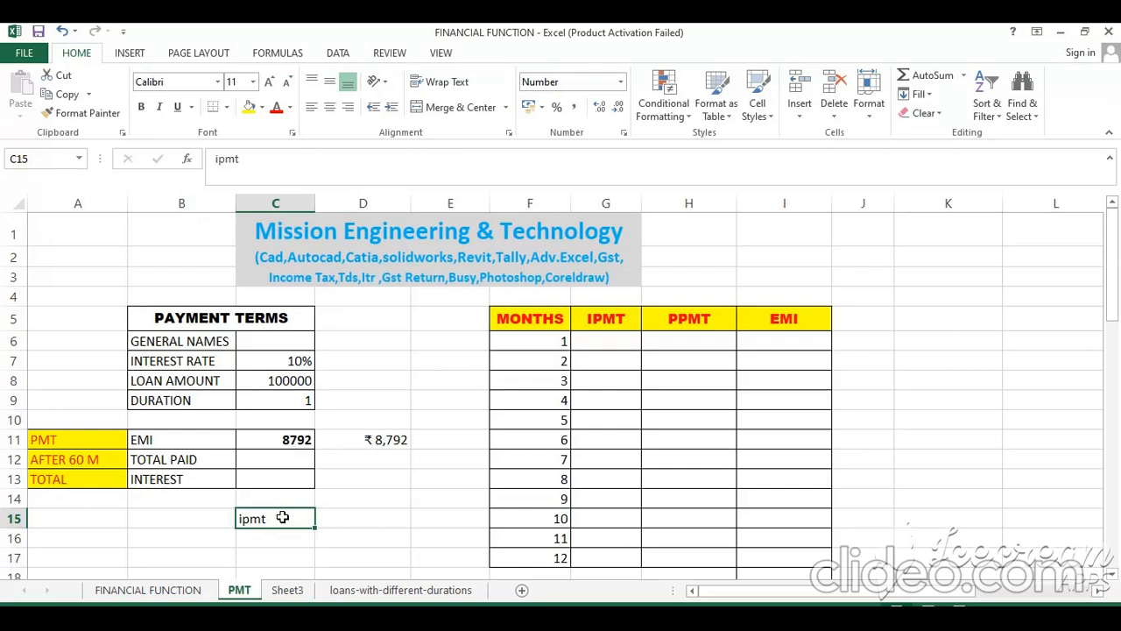
text(=)
key(Escape)
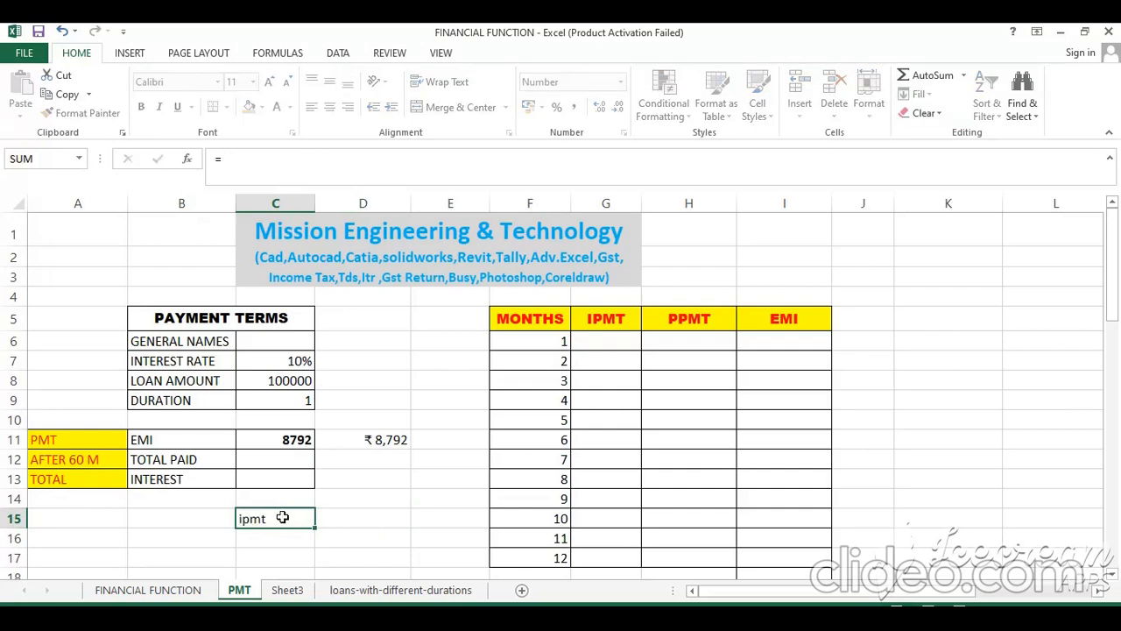
Step: Enter the formula =IPMT(C7/12,1,C9*12,-C8) in cell D15 to calculate the first month's interest payment
click(322, 518)
text(=ipmt)
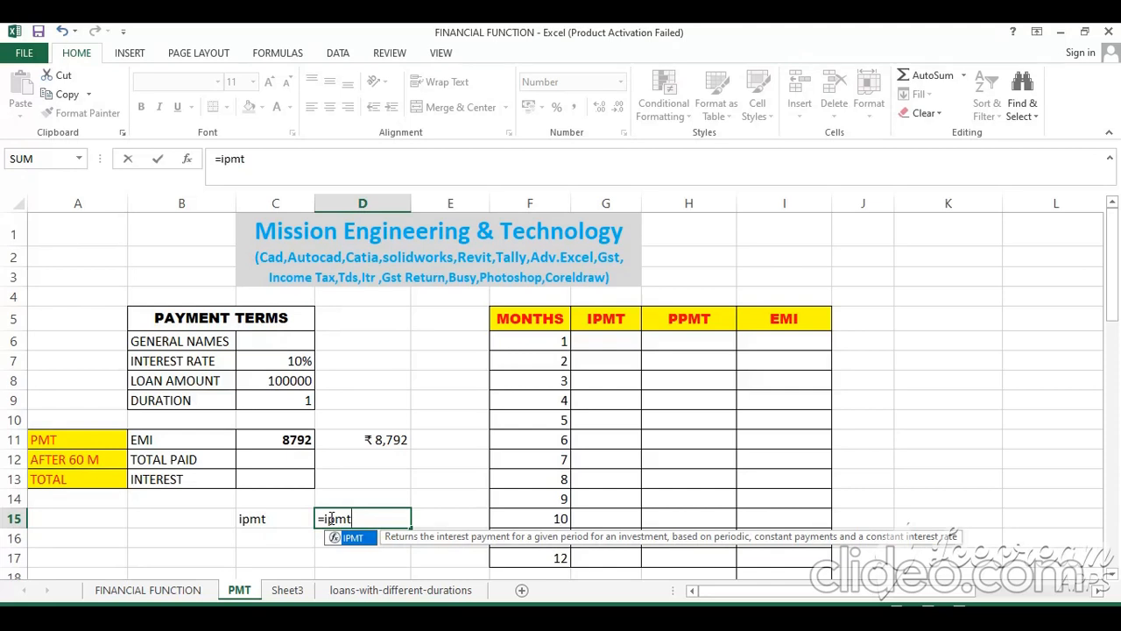
key(Tab)
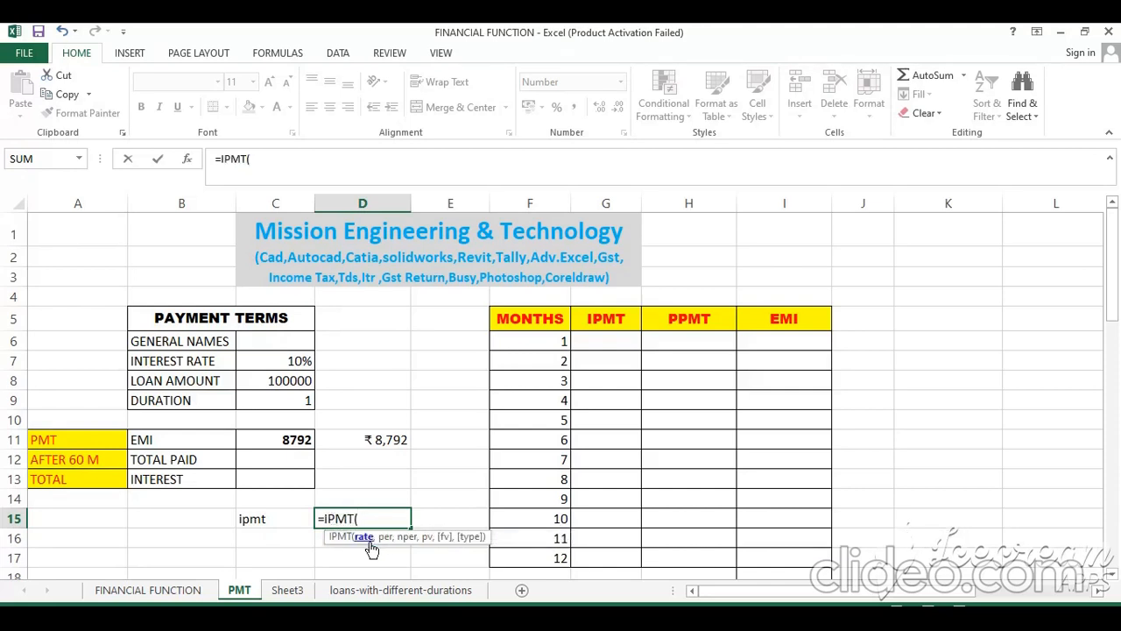
click(291, 362)
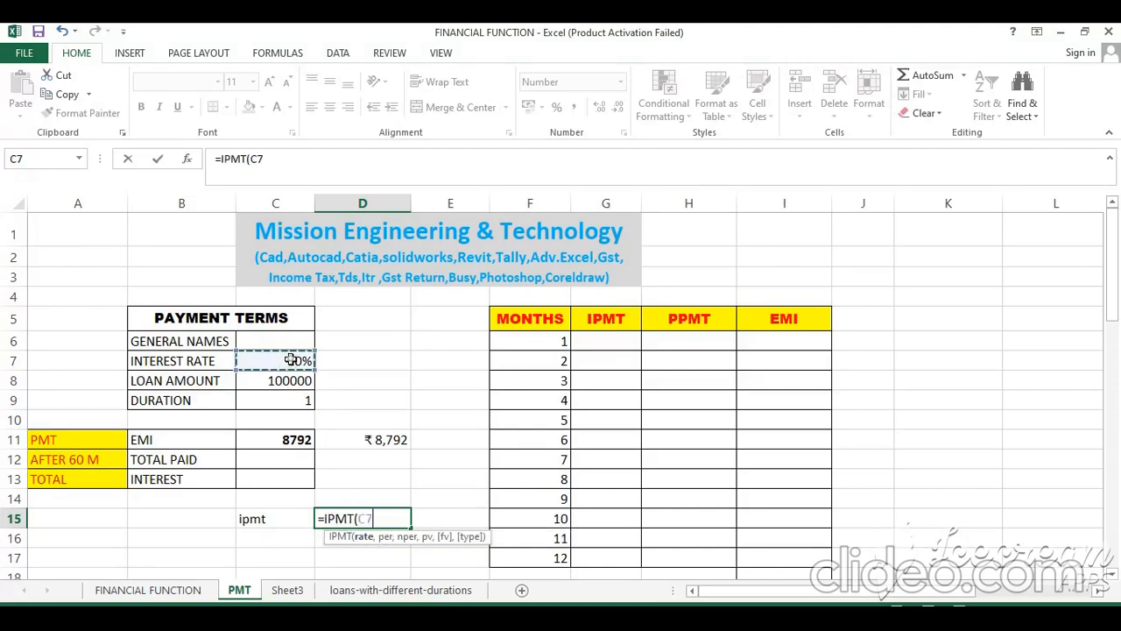
text(/12)
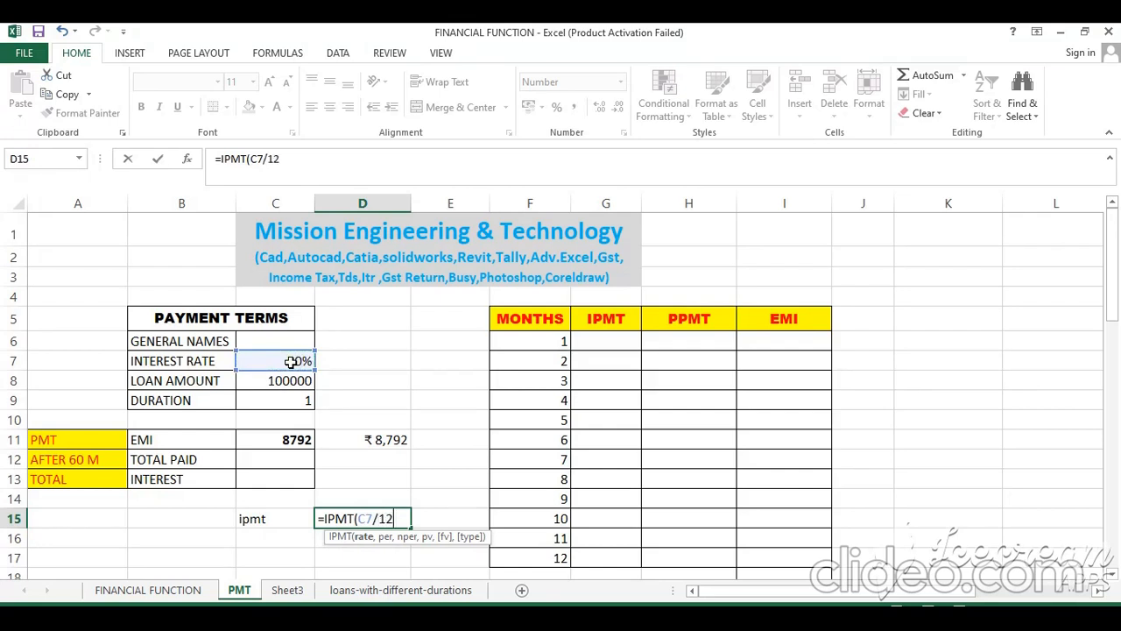
text(,)
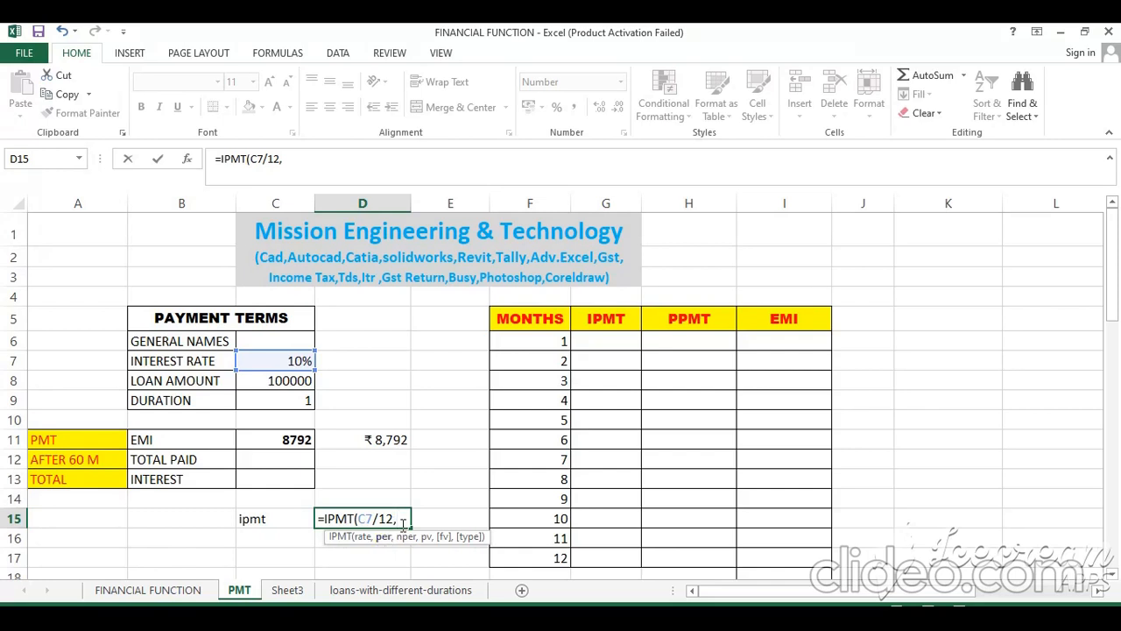
text(1,)
click(284, 399)
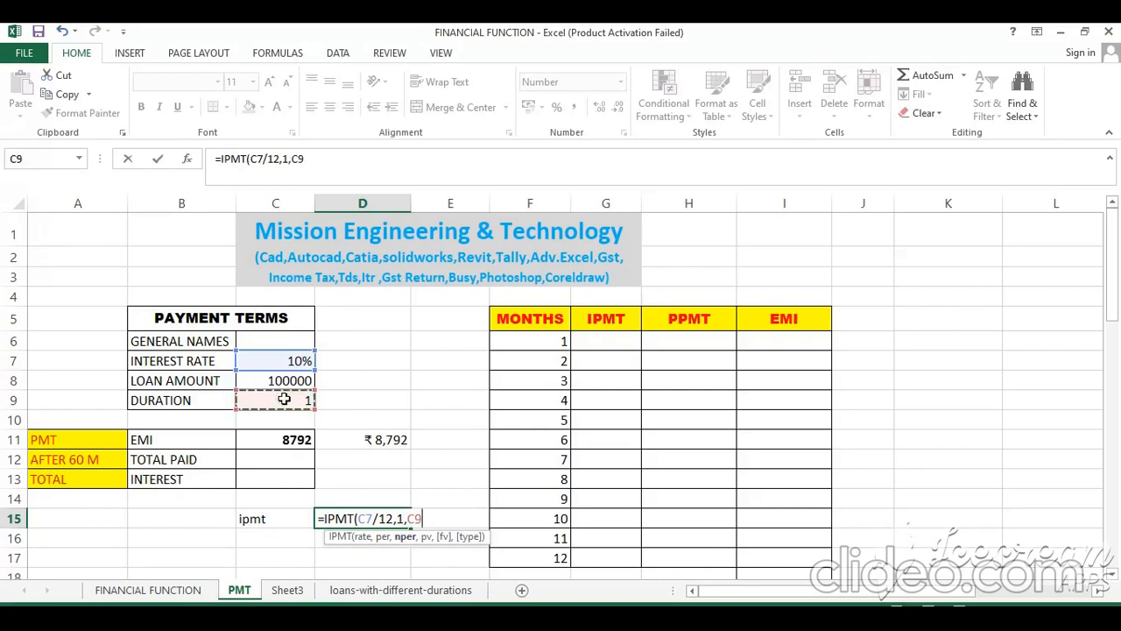
text(*12)
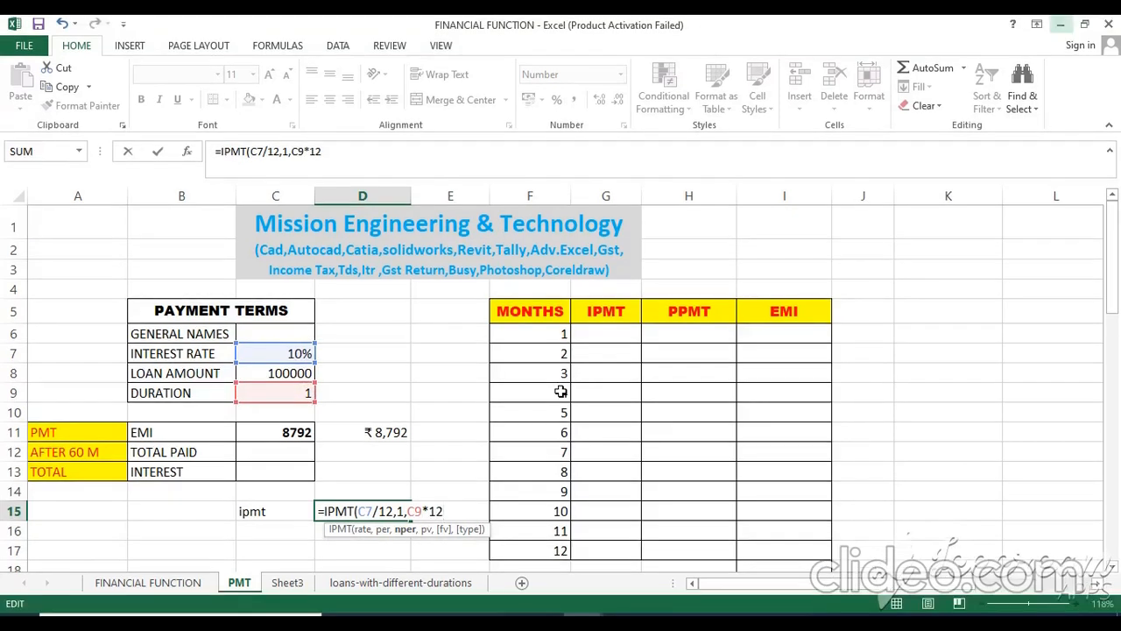
text(,)
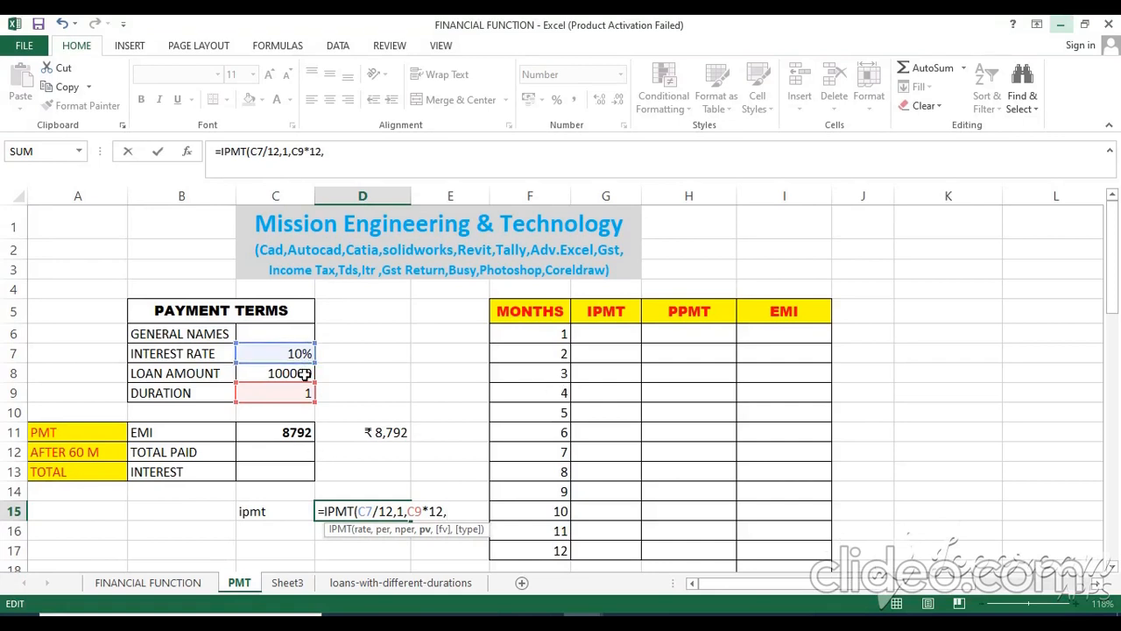
text(-)
click(302, 375)
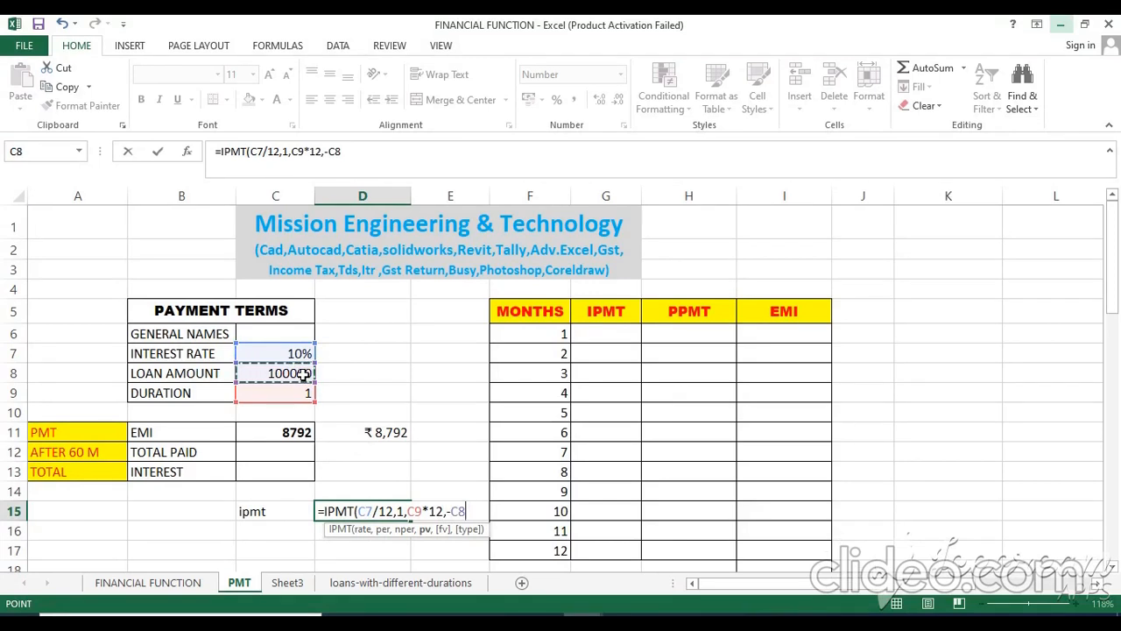
key(Return)
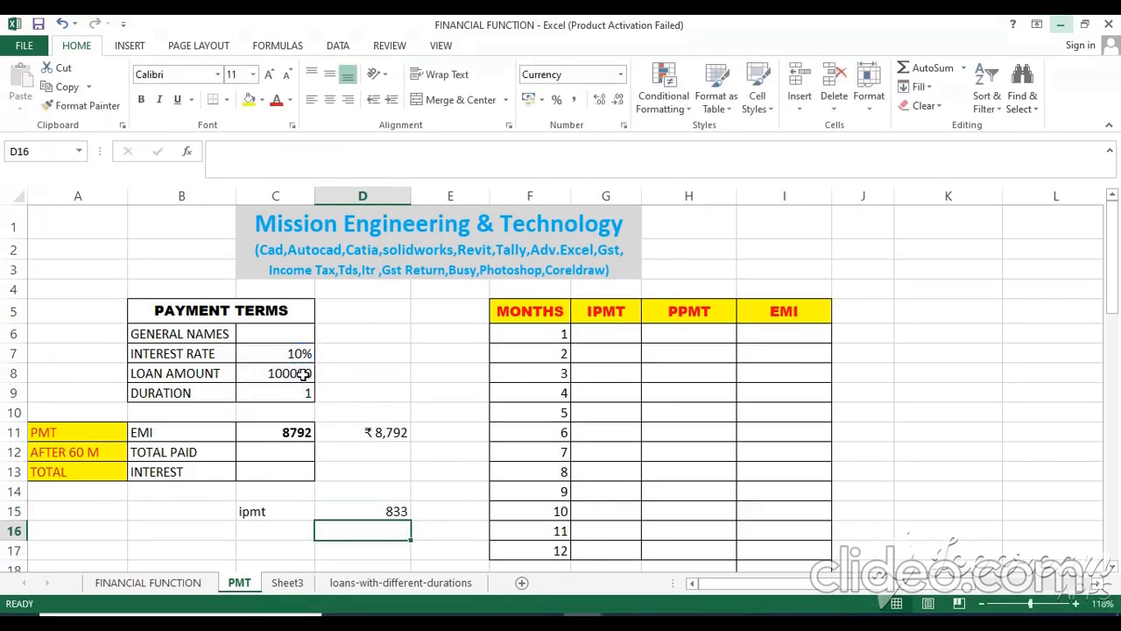
right_click(390, 515)
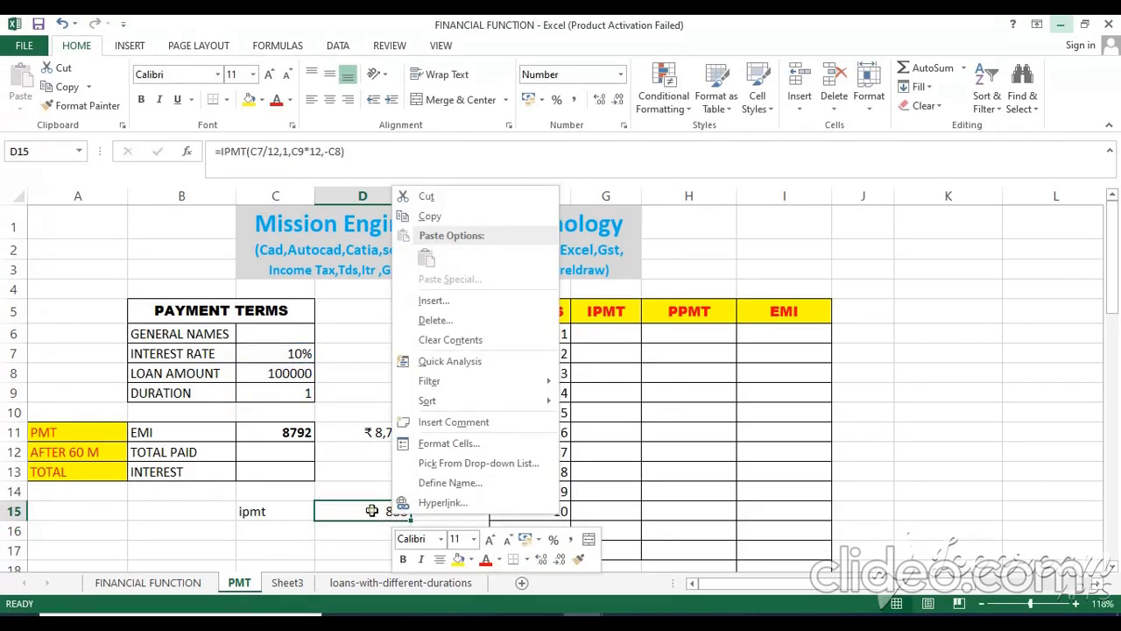
click(374, 511)
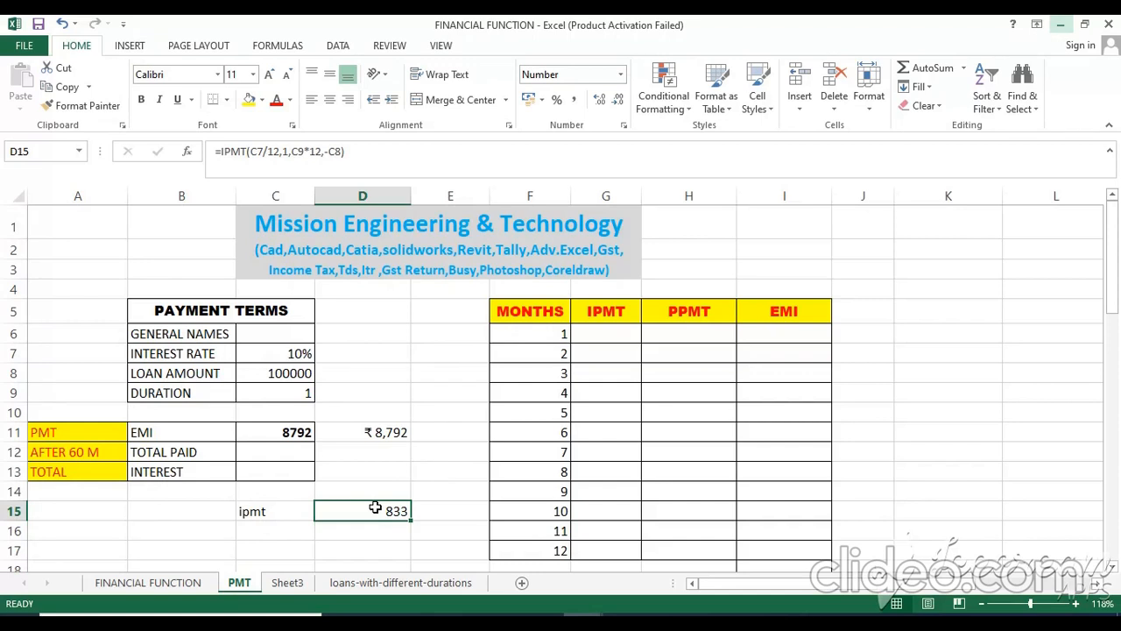
click(387, 432)
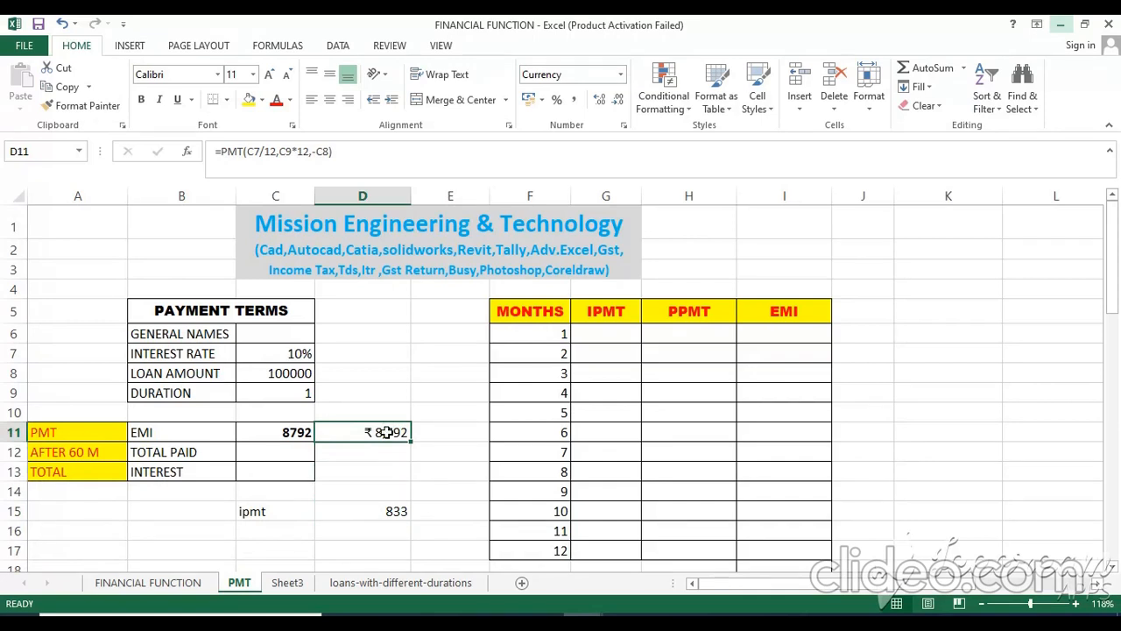
Step: Label cell C16 ppmt and begin a PPMT formula in D16 with rate C7/12 and period 1
click(274, 526)
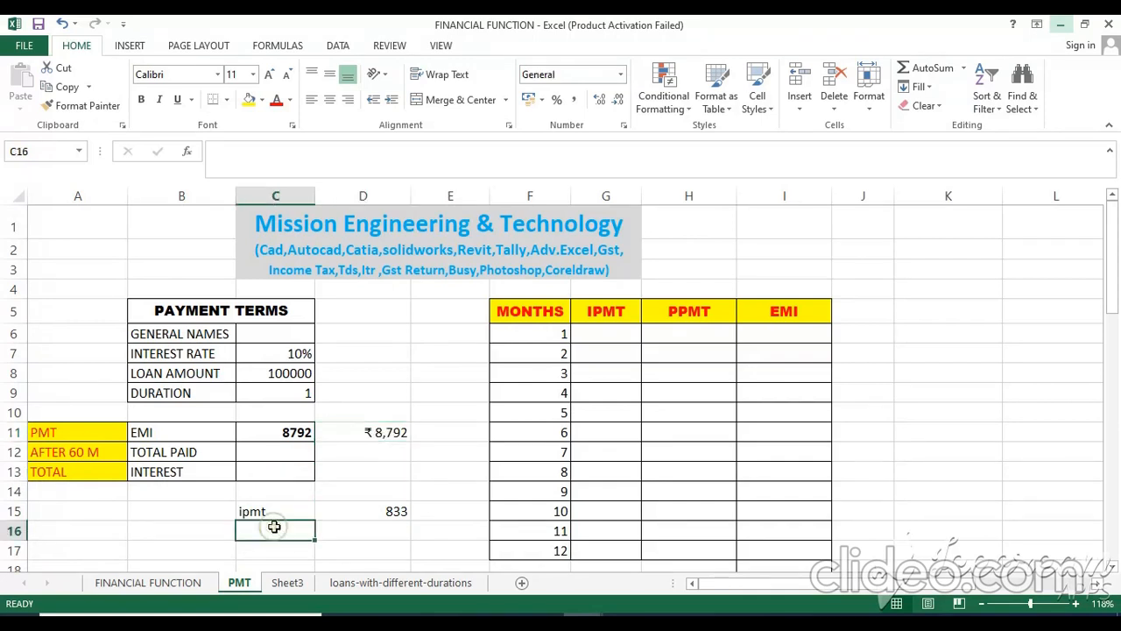
text(ppmt)
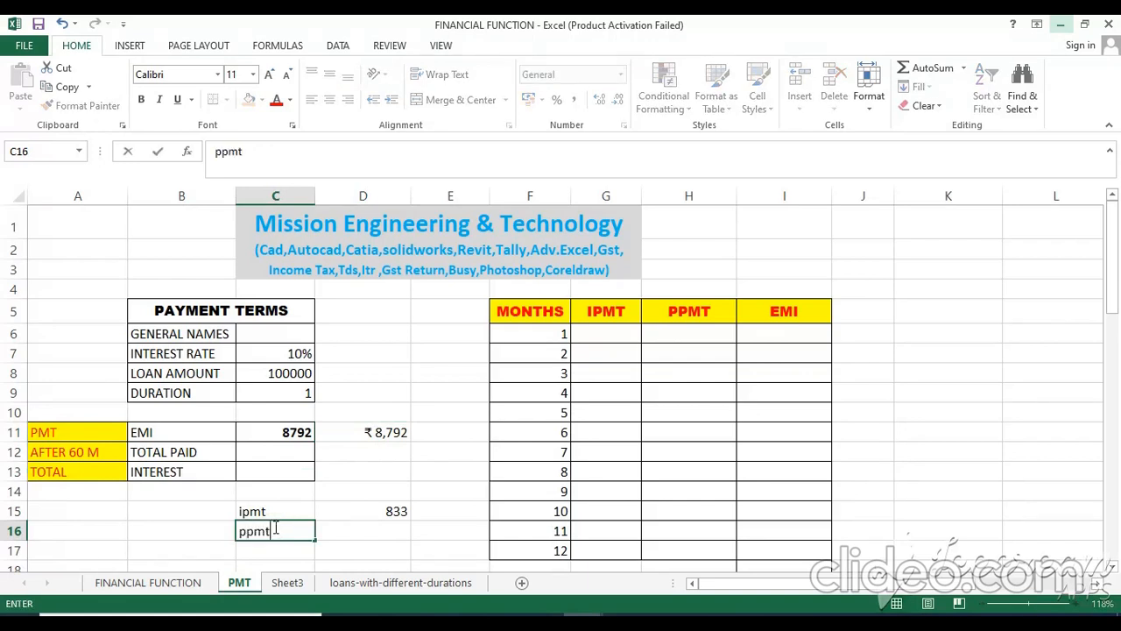
click(380, 528)
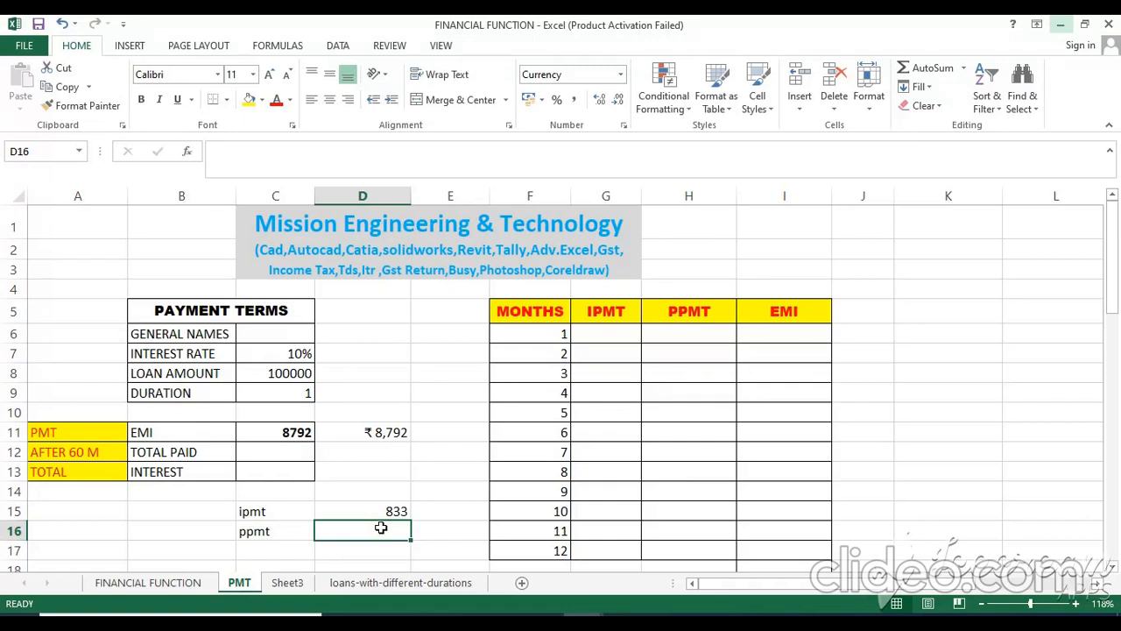
text(=ppmt)
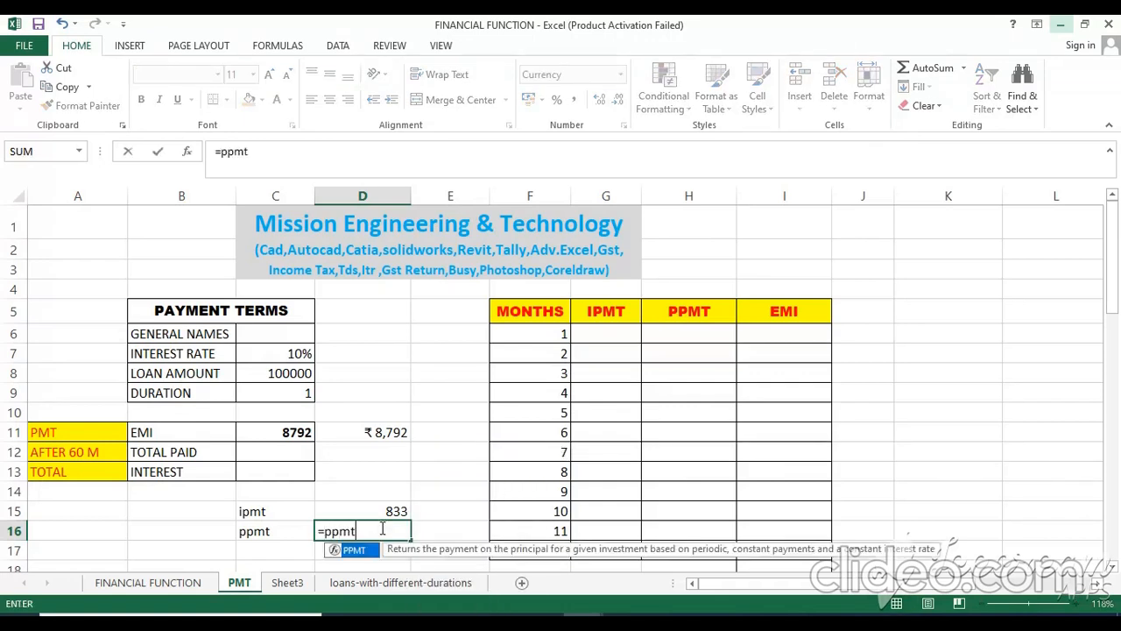
key(Tab)
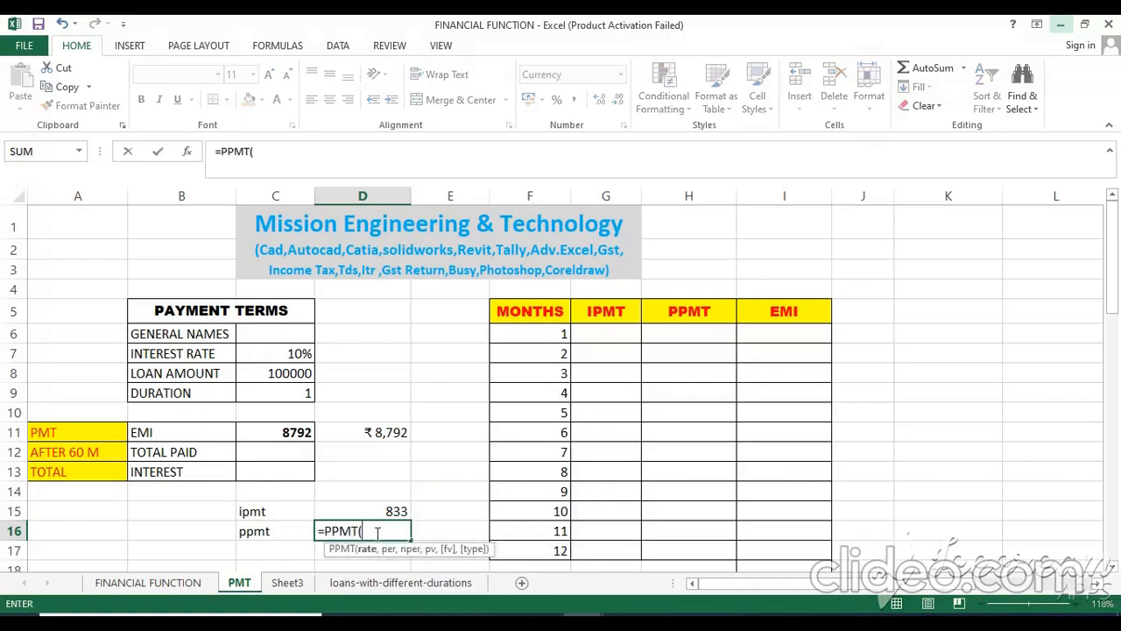
click(289, 360)
text(/)
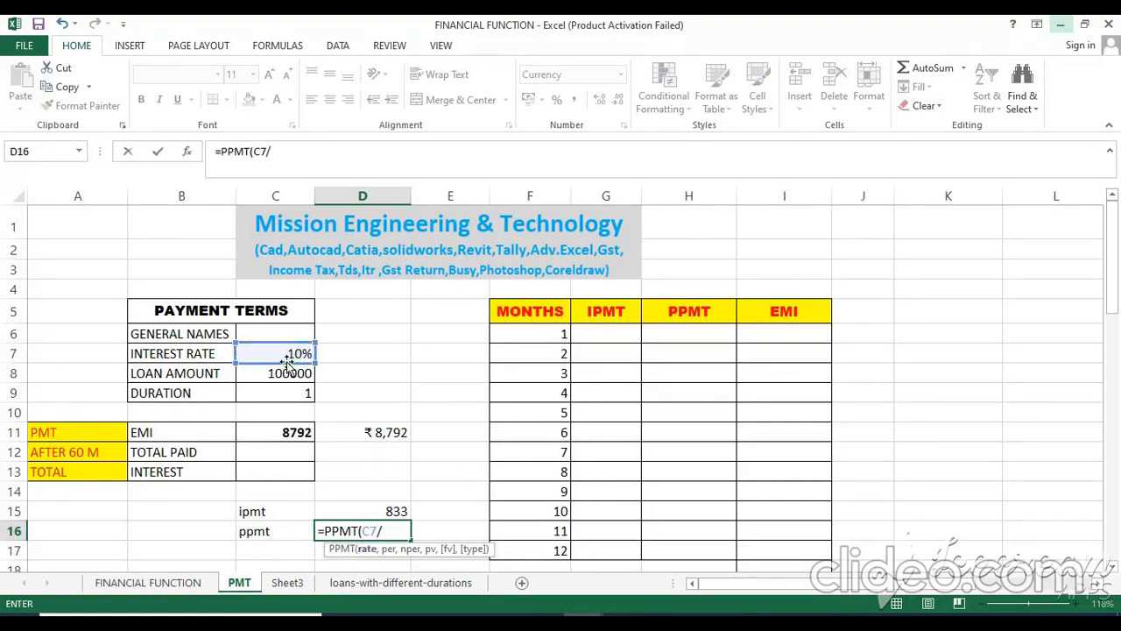
text(12,)
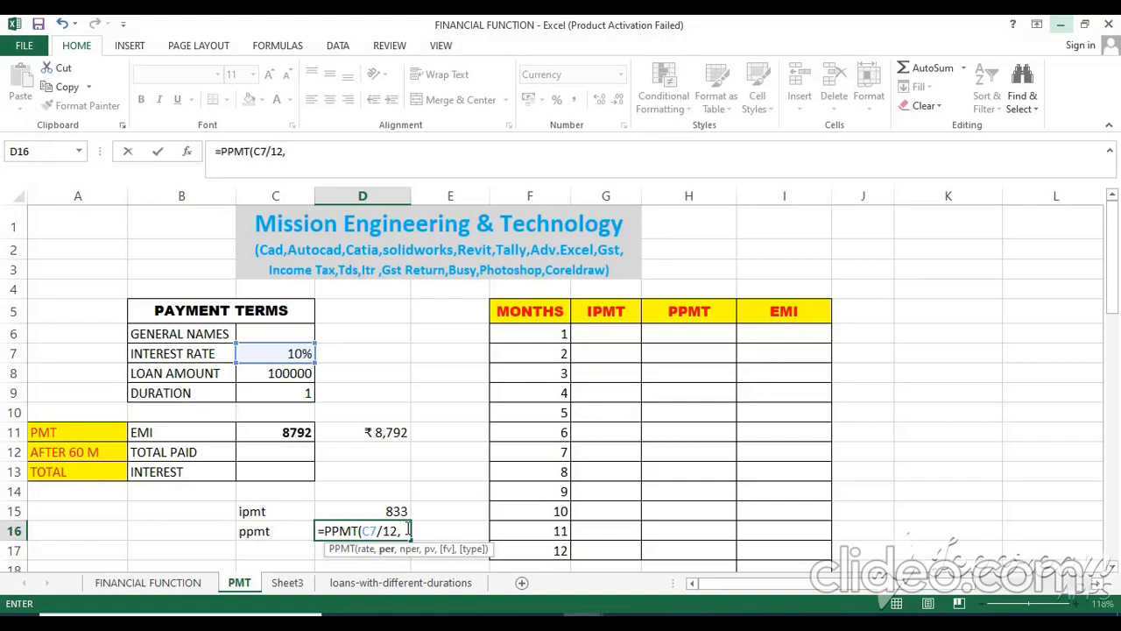
text(1,)
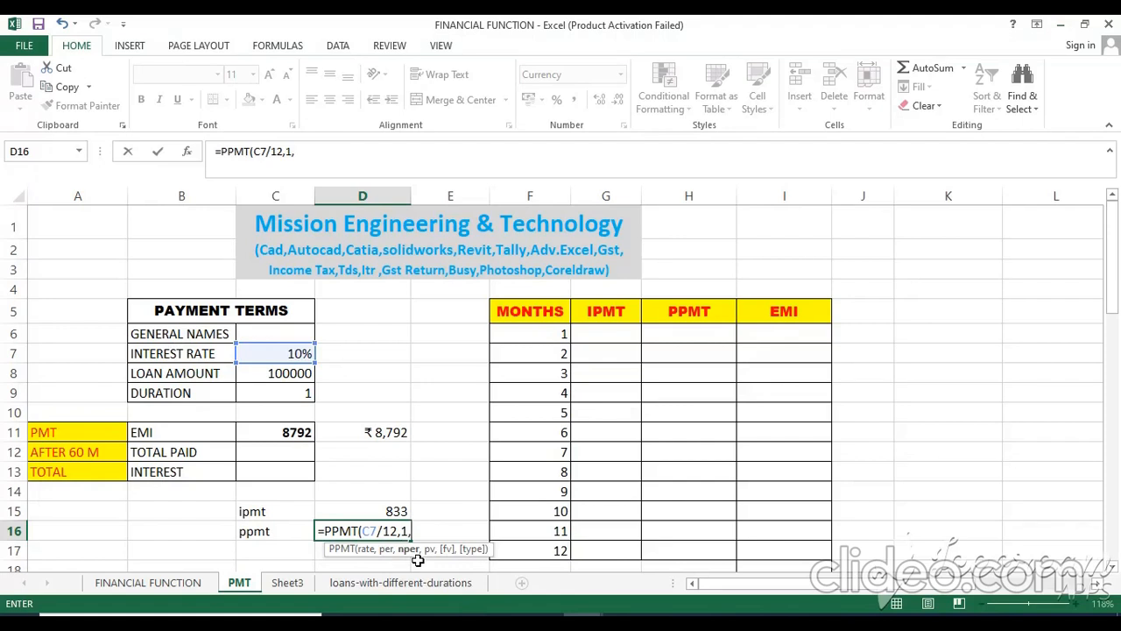
Step: Complete the PPMT formula in D16 with number of periods C9*12 and negated loan amount -C8
click(307, 396)
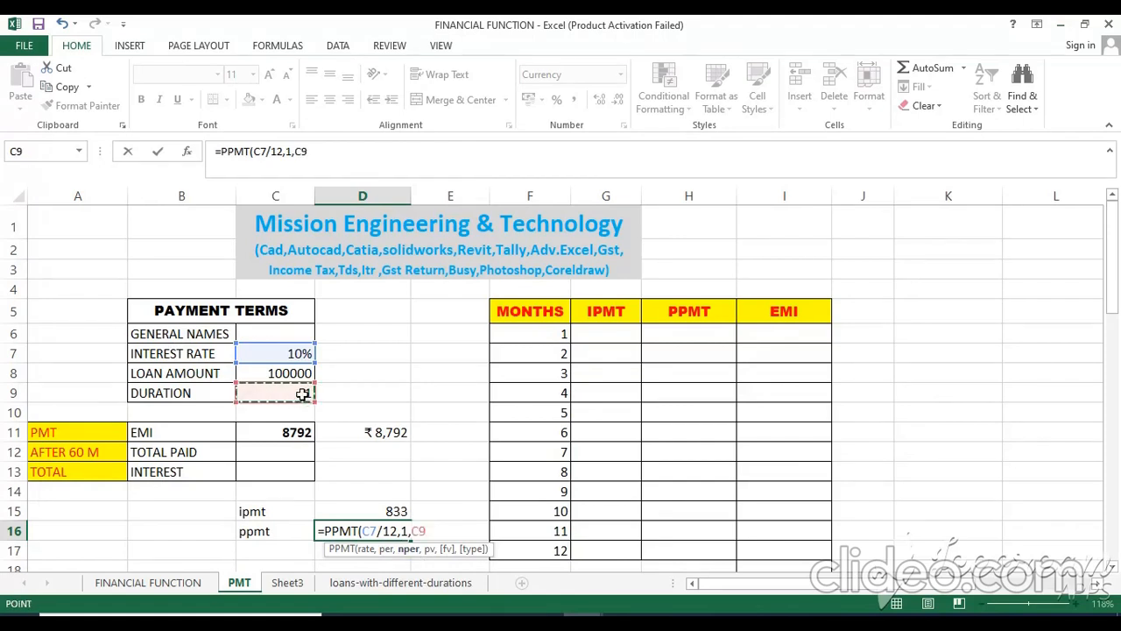
text(*12)
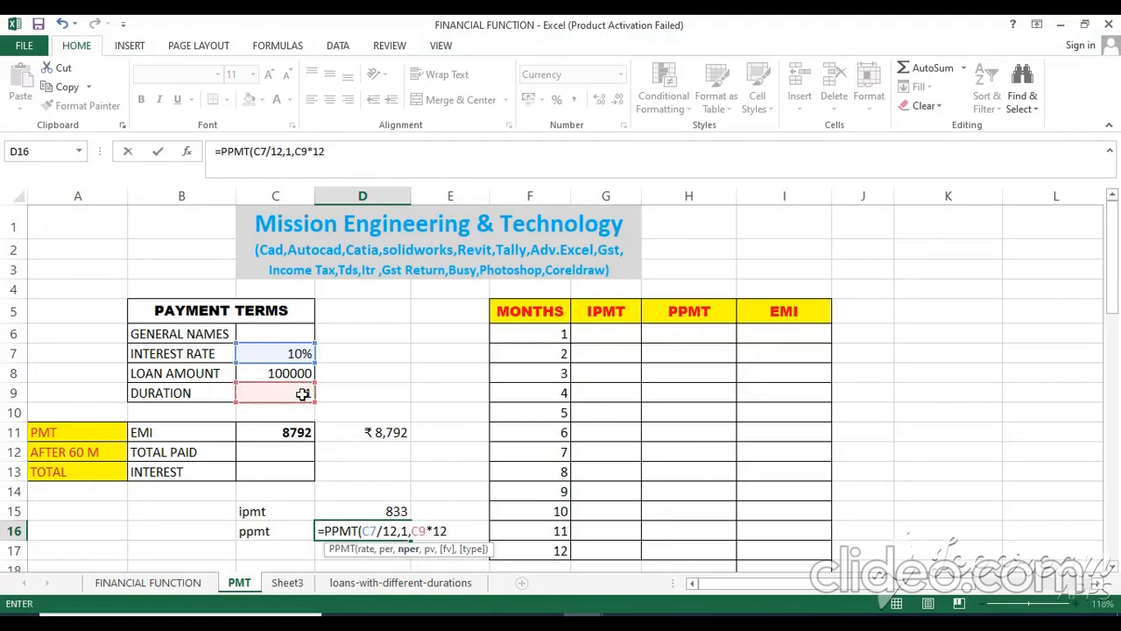
text(,)
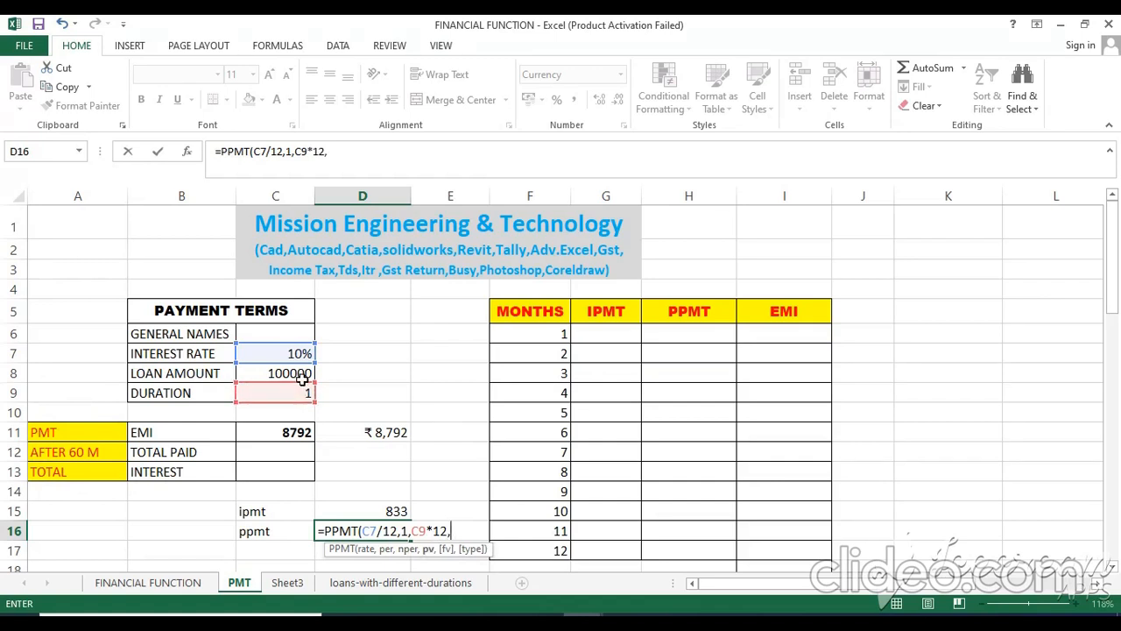
text(-)
click(302, 373)
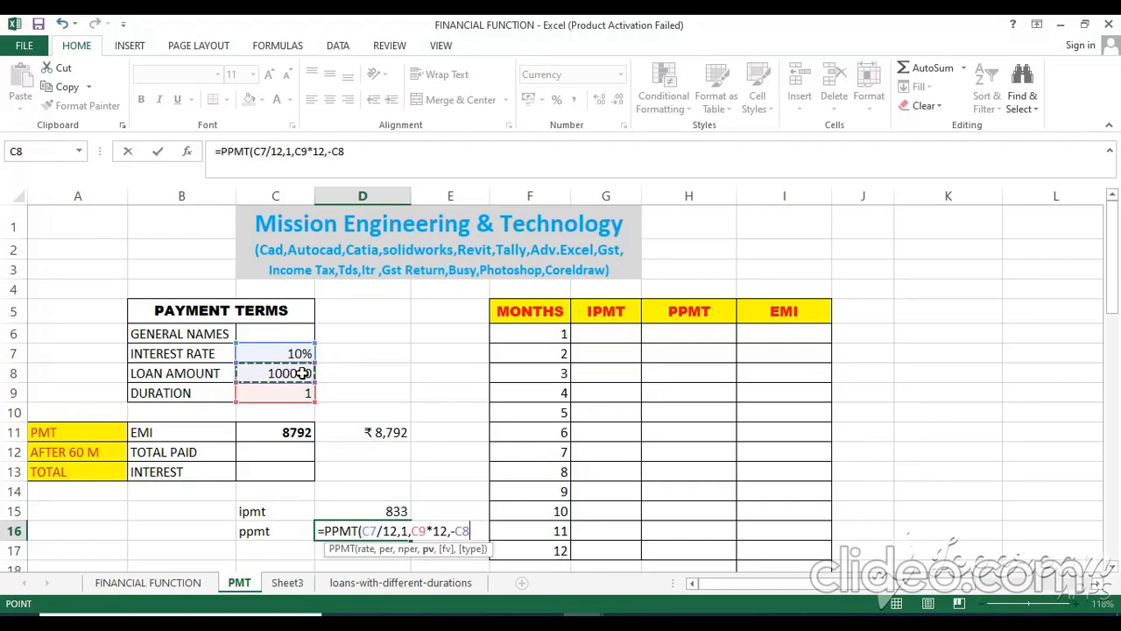
text())
key(Return)
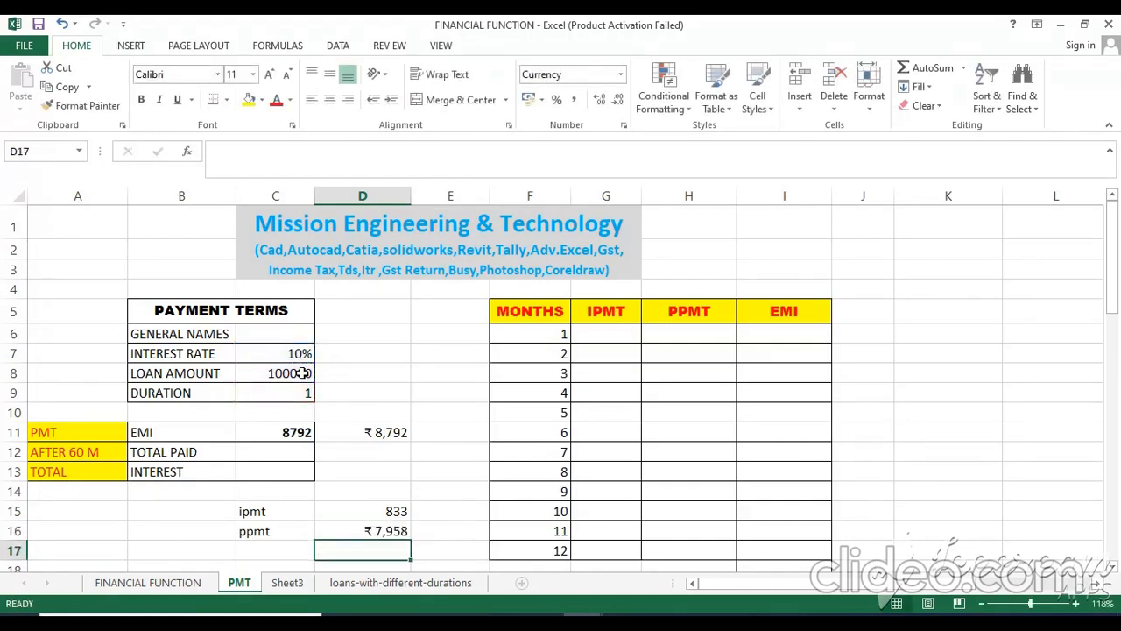
Step: Review the loan amount, interest rate and duration against the EMI, principal and interest formulas in C11, D11, D16 and D15
click(381, 531)
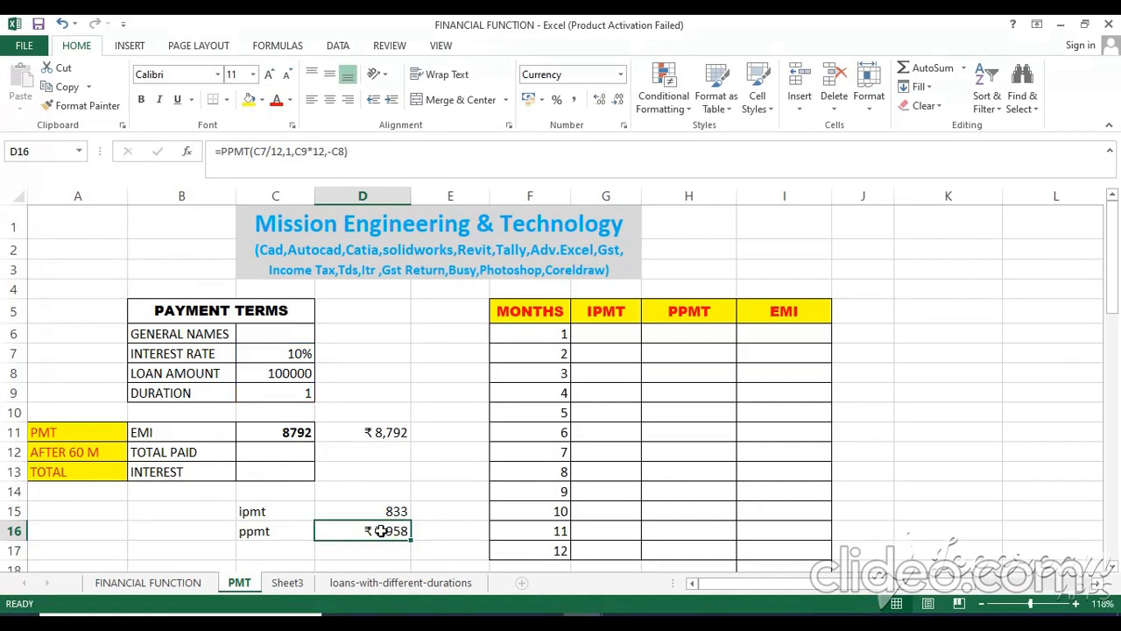
click(307, 383)
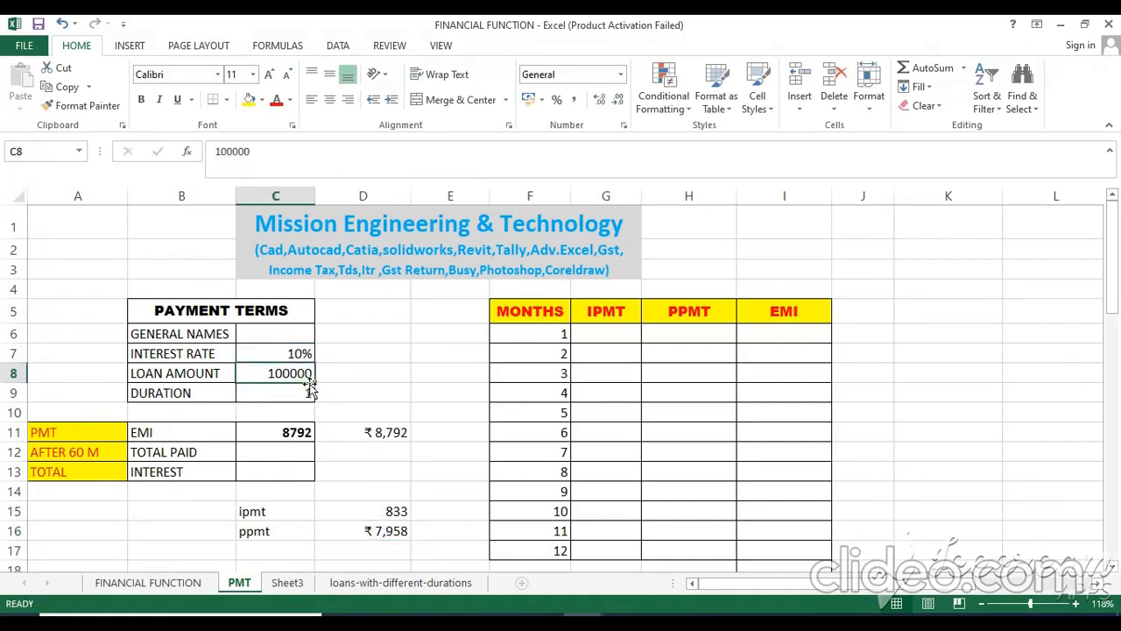
click(296, 352)
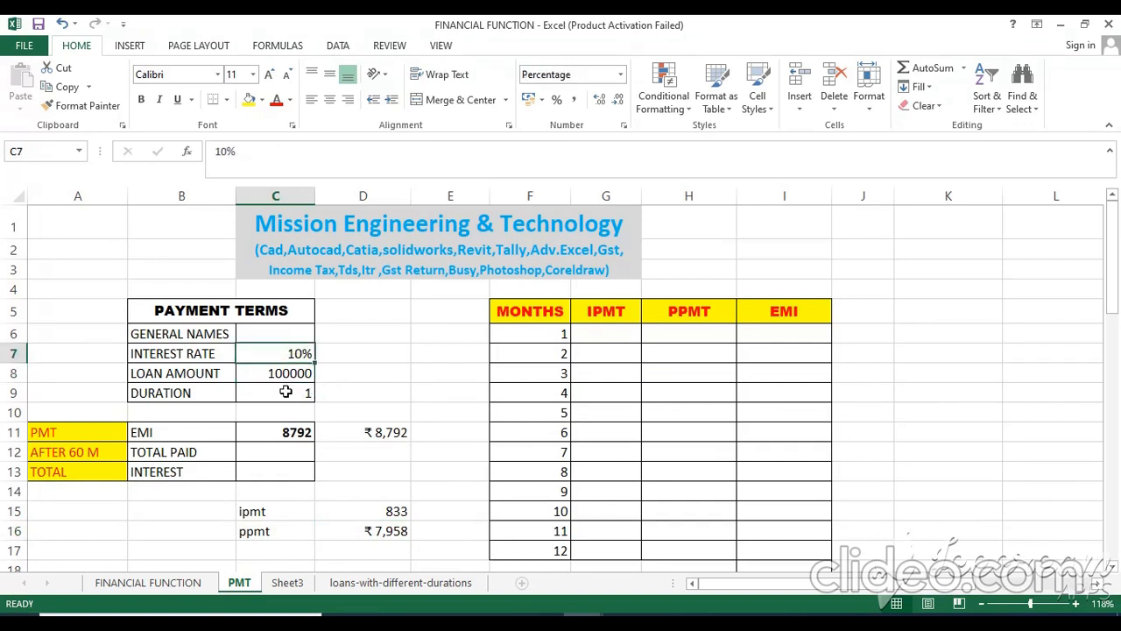
click(286, 391)
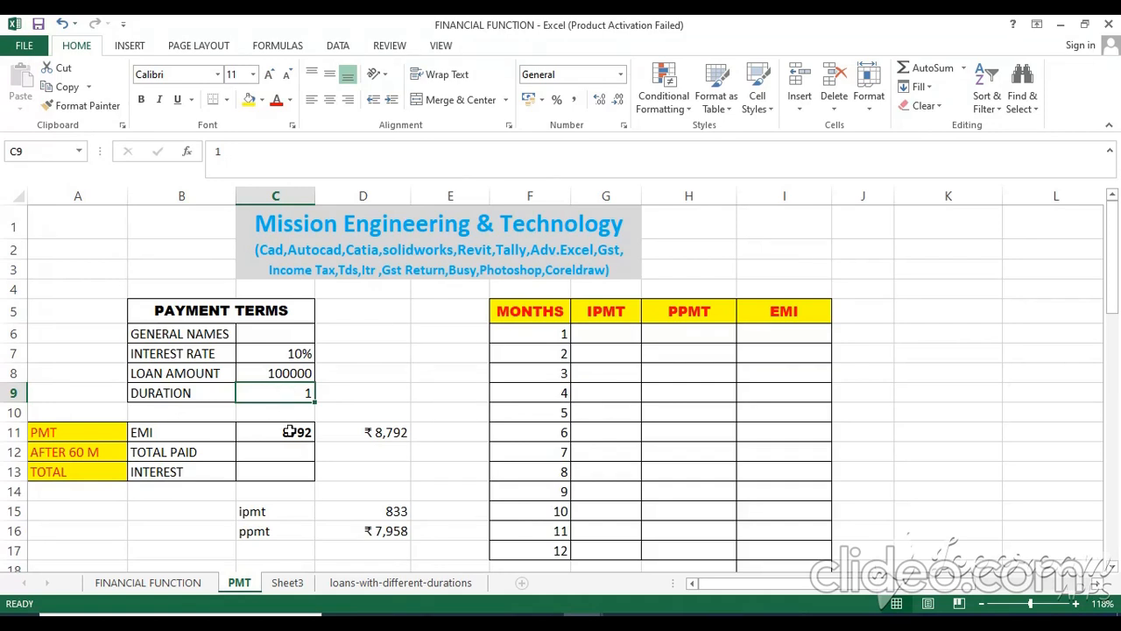
click(289, 432)
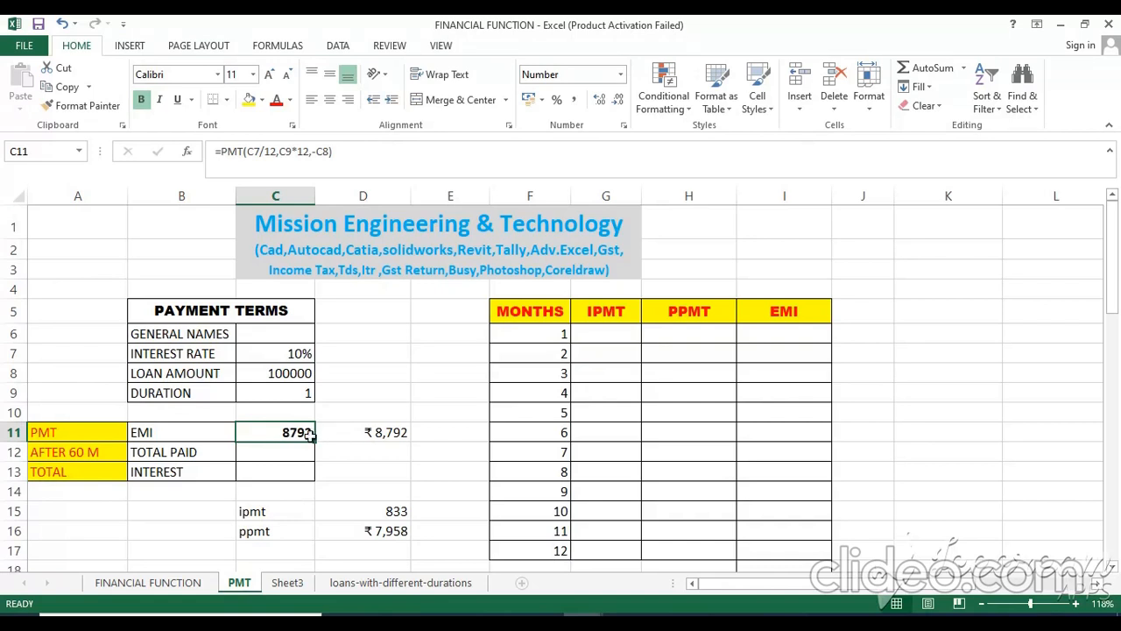
click(390, 431)
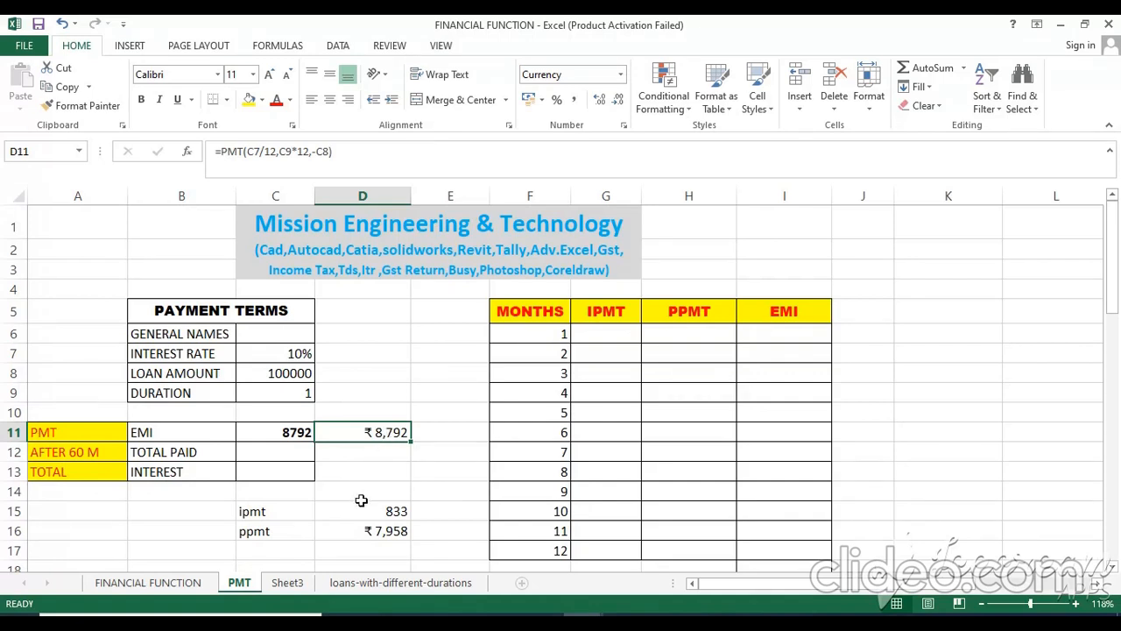
click(352, 525)
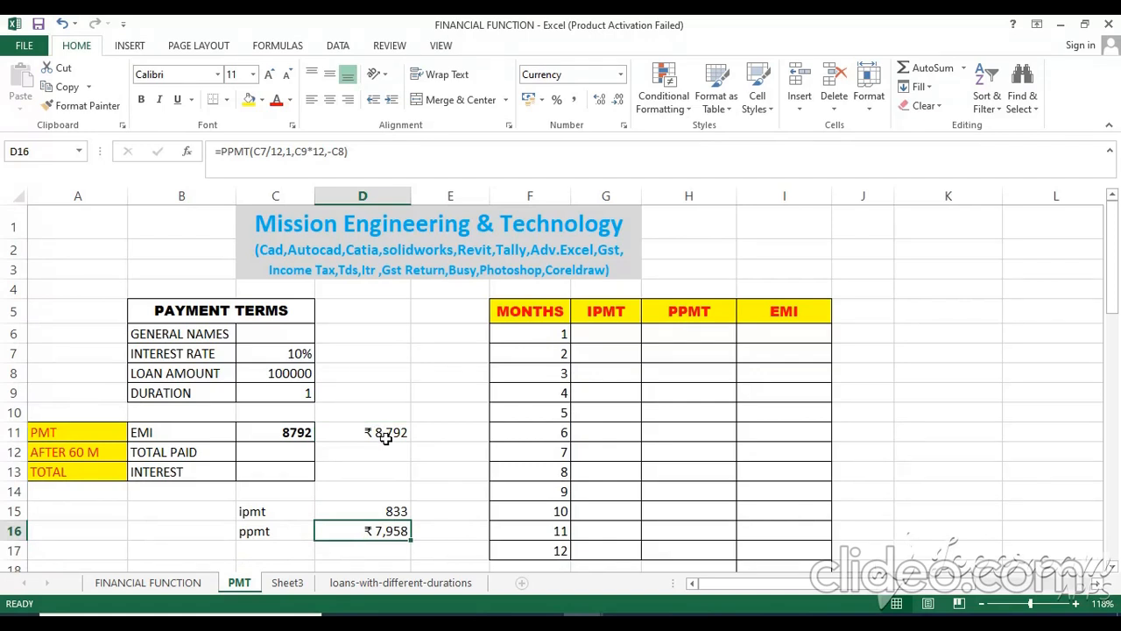
click(360, 508)
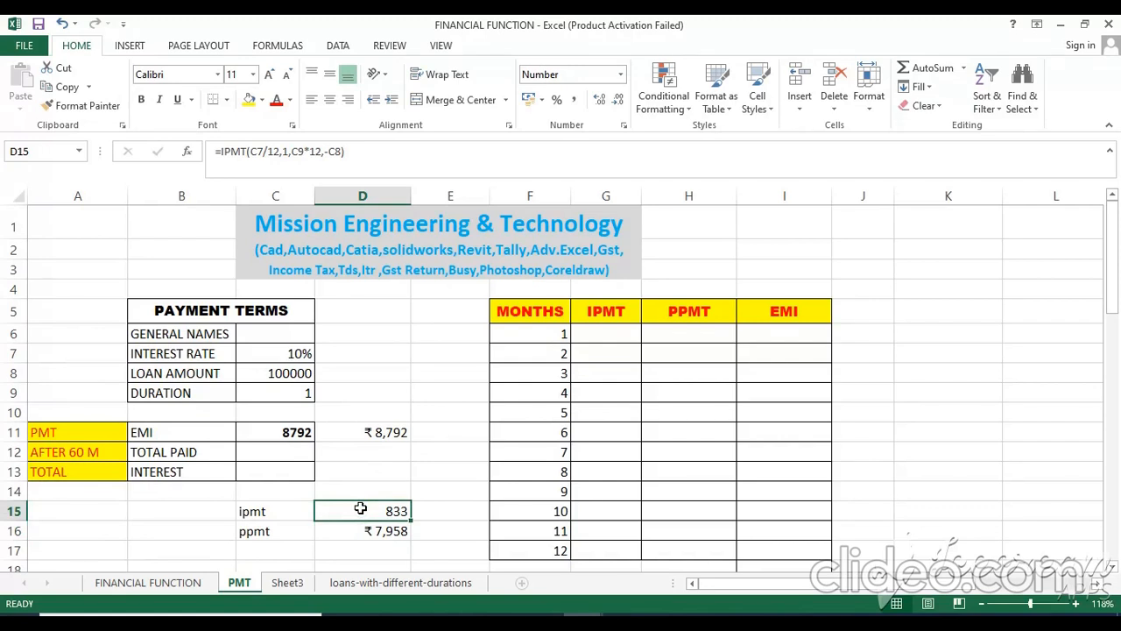
Step: Sum the interest and principal portions D15:D16 into D17 and compare the total with the EMI in D11
drag(362, 509, 363, 529)
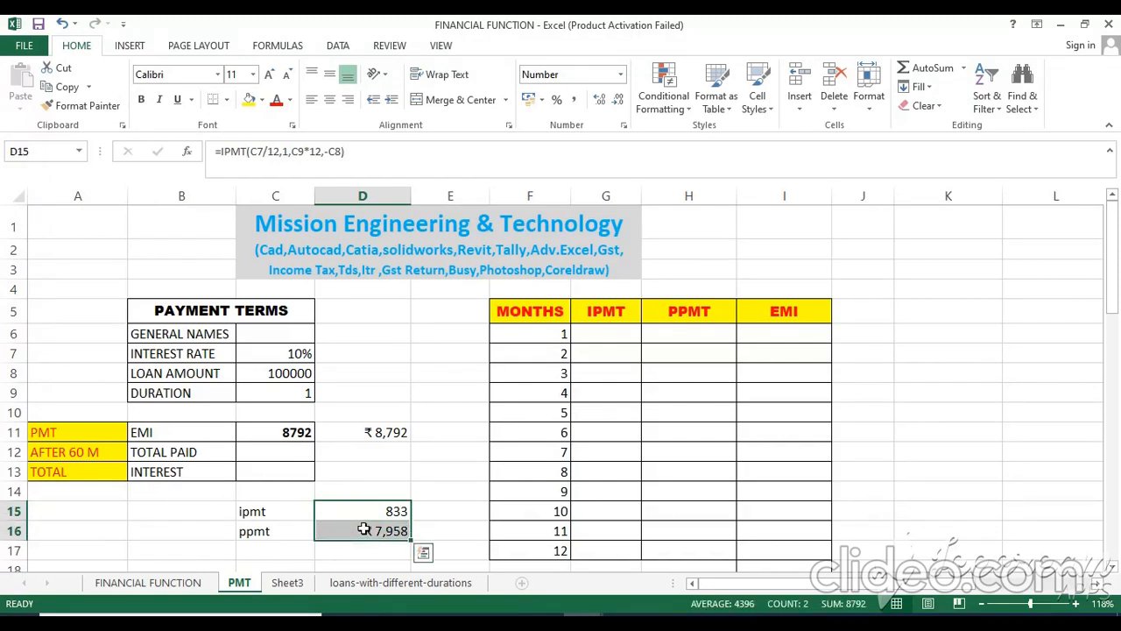
key(alt+equal)
click(391, 435)
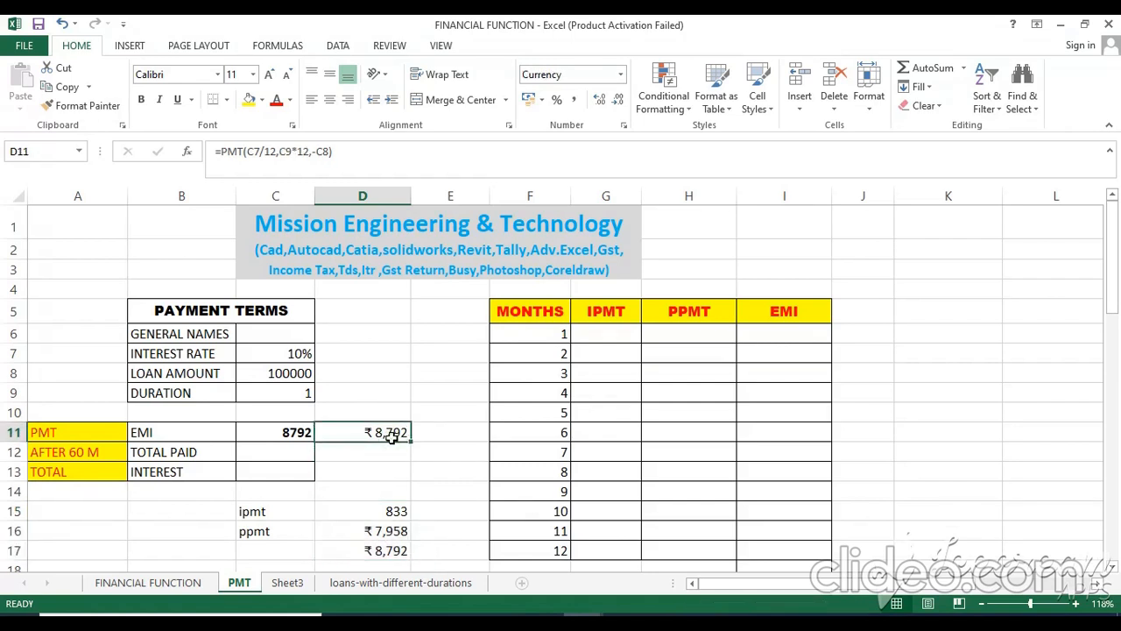
click(392, 512)
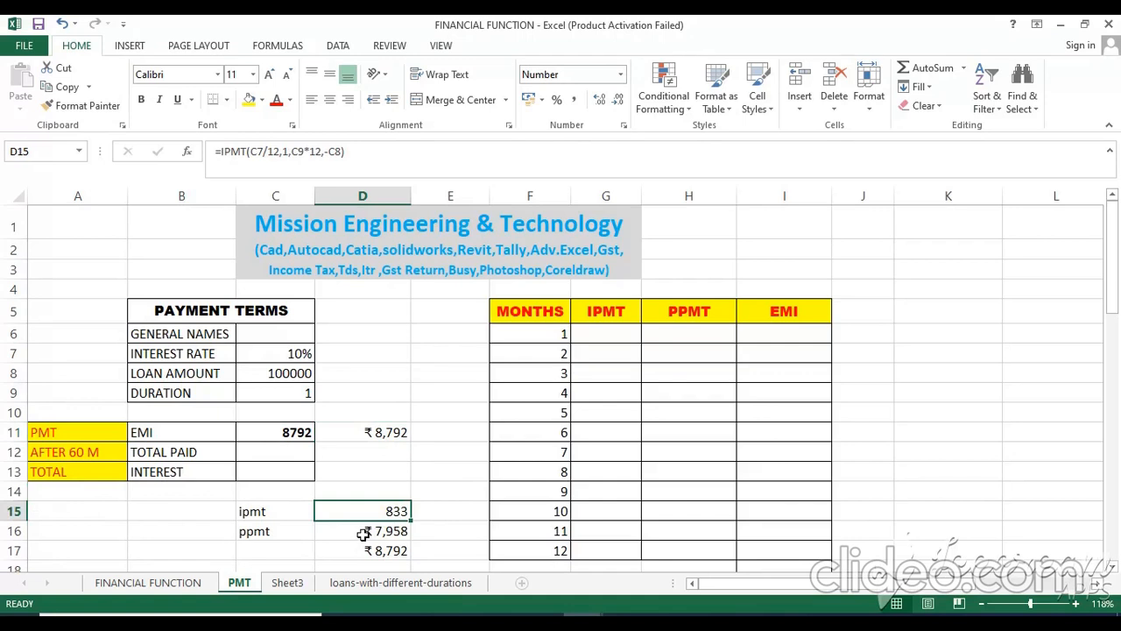
click(364, 533)
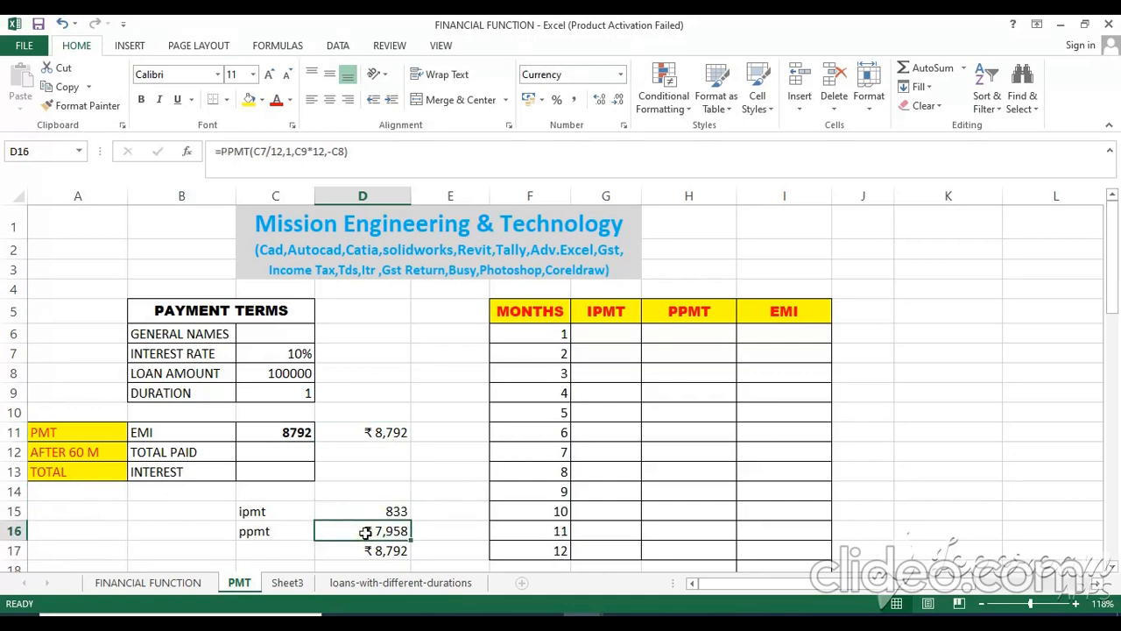